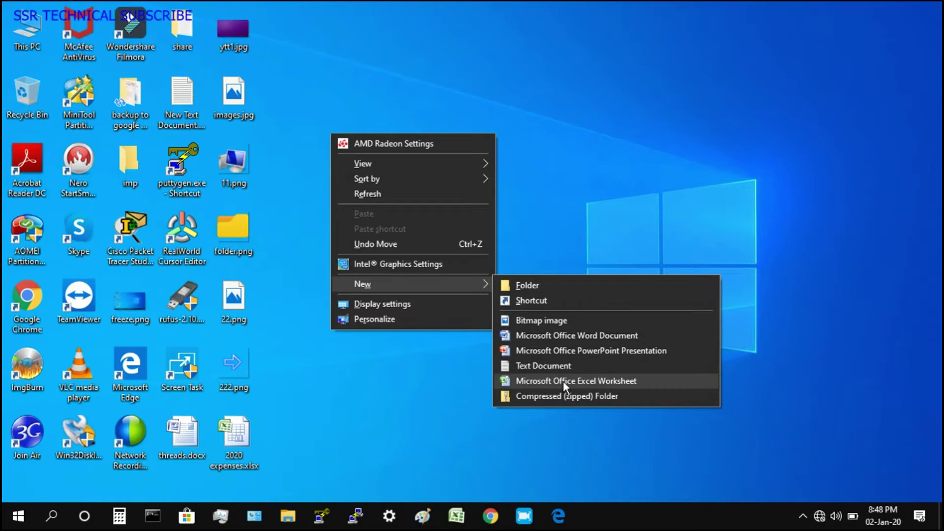
Create a new Excel worksheet named 'smart attendance' on the desktop and open it in Excel
{"action": "left_click", "coordinate": [608, 382]}
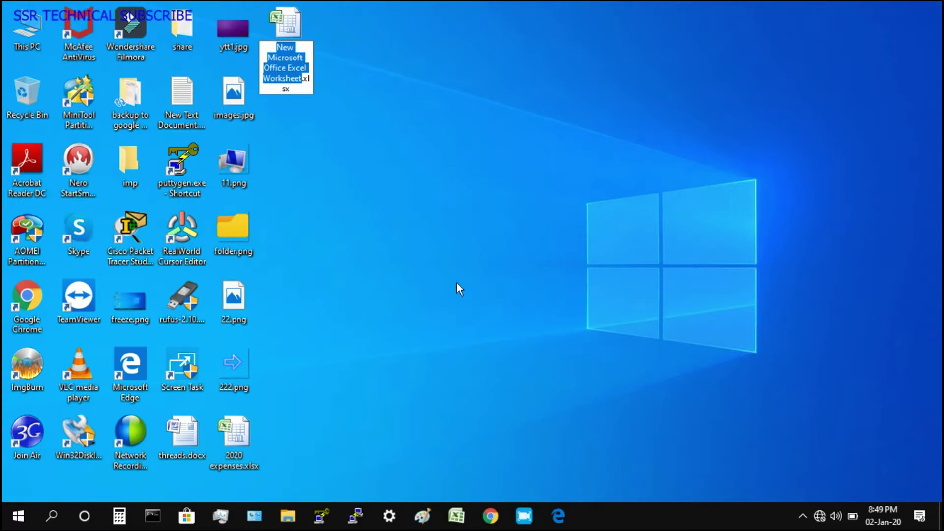
{"action": "type", "text": "sm"}
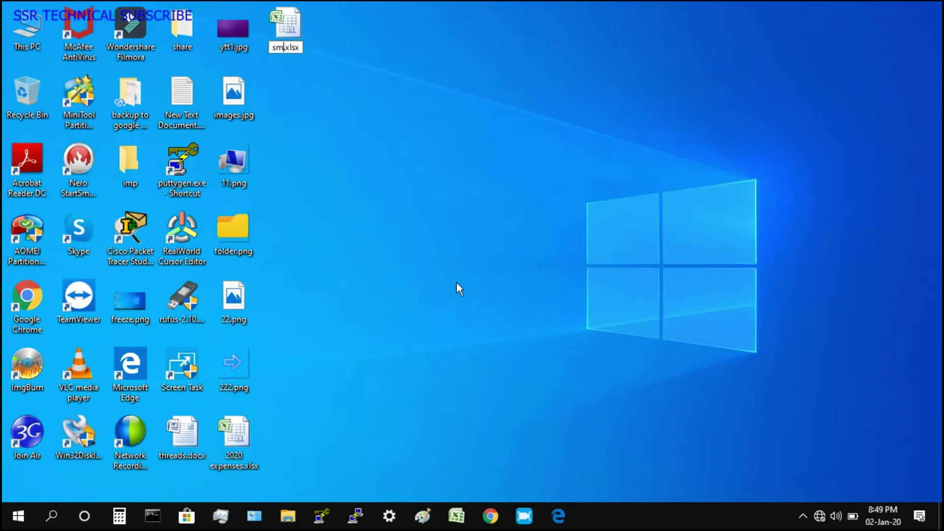
{"action": "type", "text": "art attendance"}
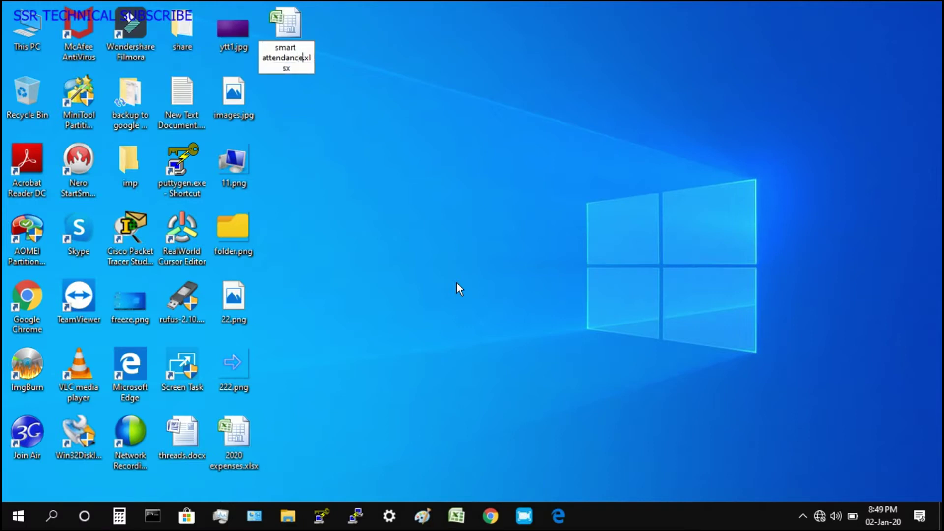
{"action": "key", "text": "Return"}
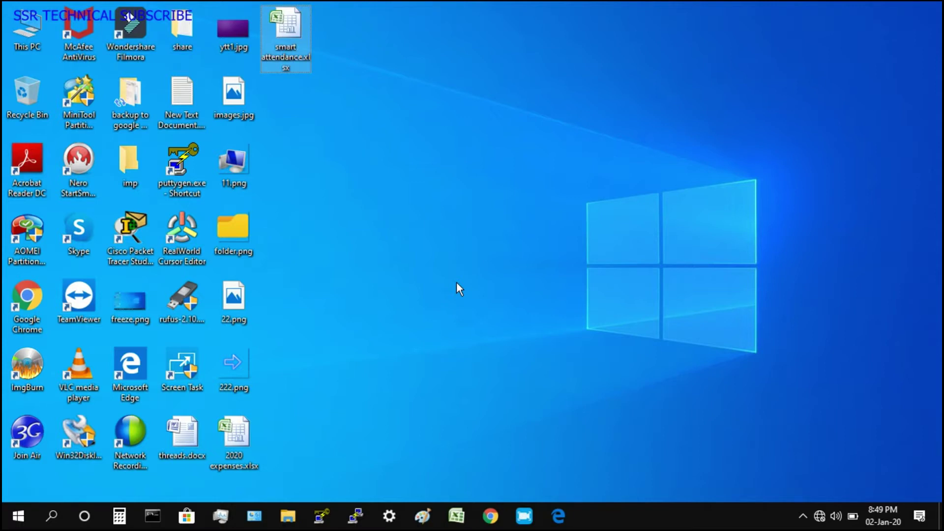
{"action": "right_click", "coordinate": [288, 28]}
{"action": "left_click", "coordinate": [335, 38]}
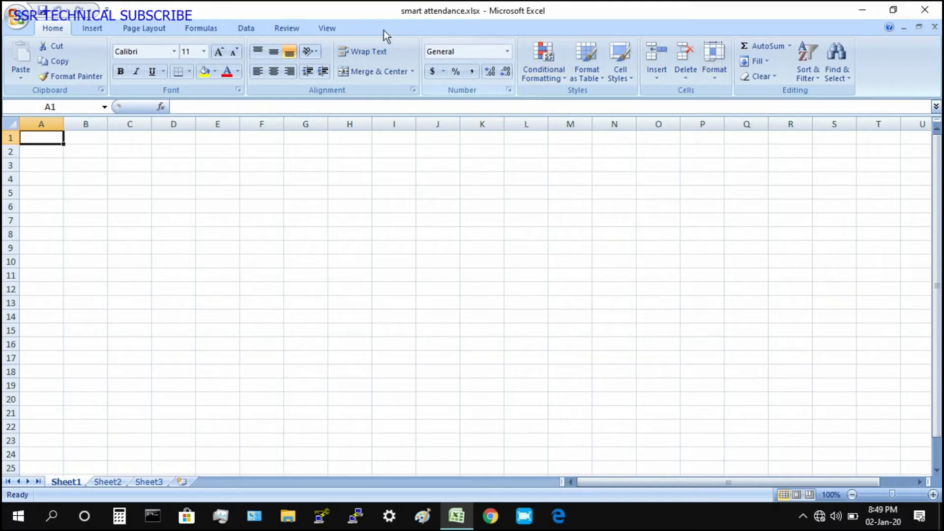
Open the Office Button menu and close it again without choosing a command
{"action": "left_click", "coordinate": [17, 22]}
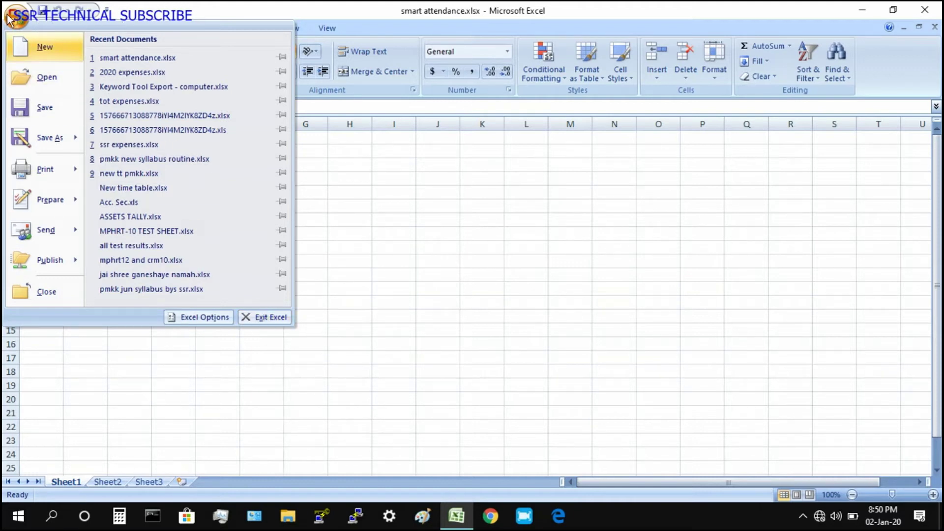
{"action": "left_click", "coordinate": [142, 9]}
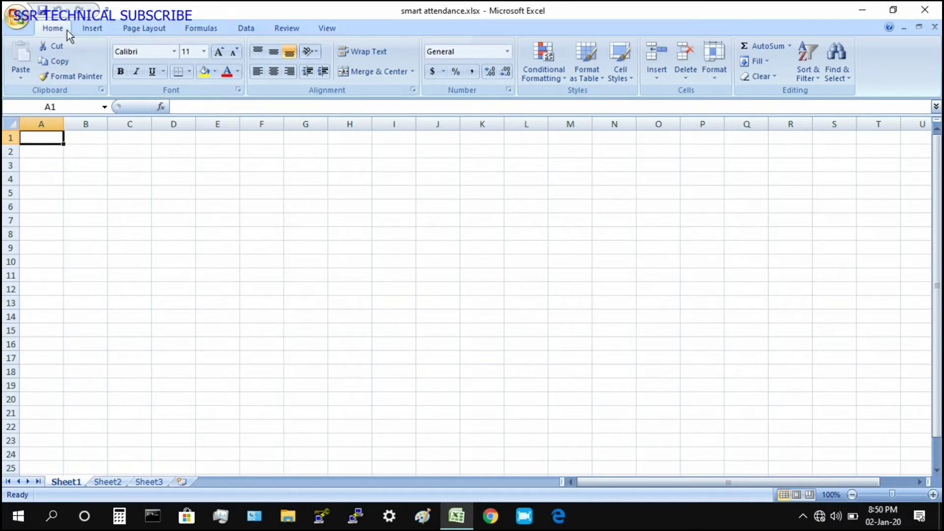
{"action": "left_click", "coordinate": [96, 31]}
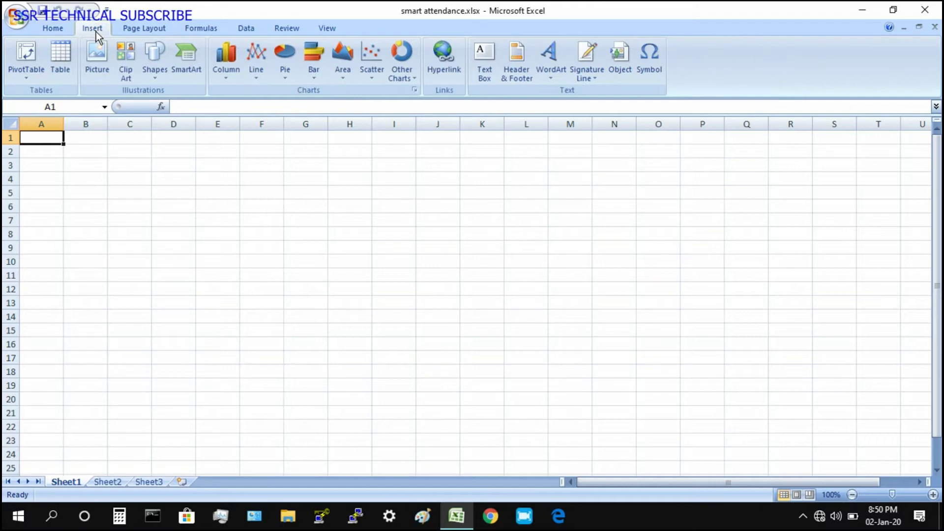
{"action": "left_click", "coordinate": [135, 31]}
{"action": "left_click", "coordinate": [202, 30]}
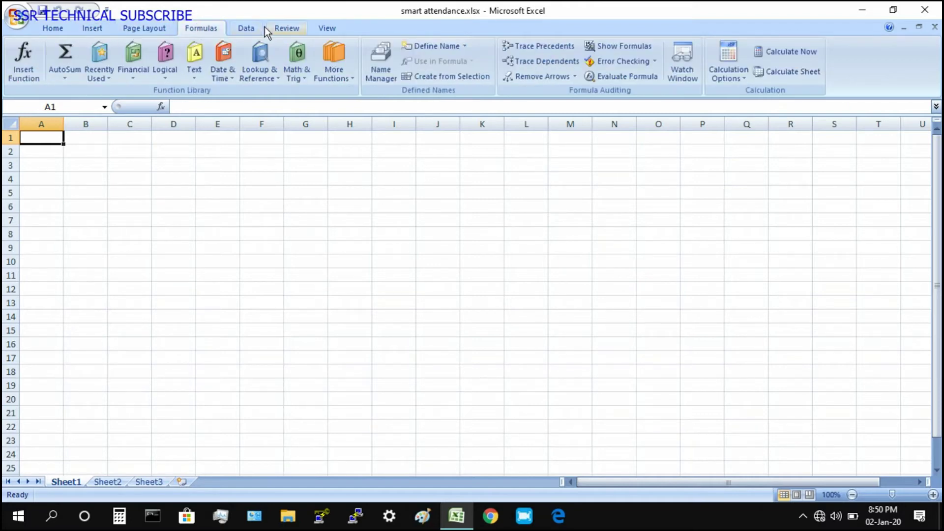
{"action": "left_click", "coordinate": [250, 28]}
{"action": "left_click", "coordinate": [288, 28]}
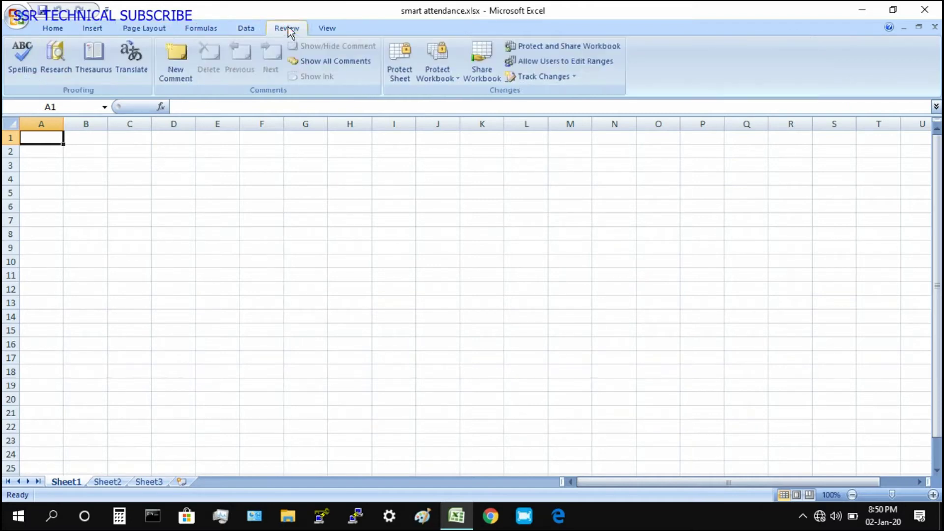
{"action": "left_click", "coordinate": [330, 28]}
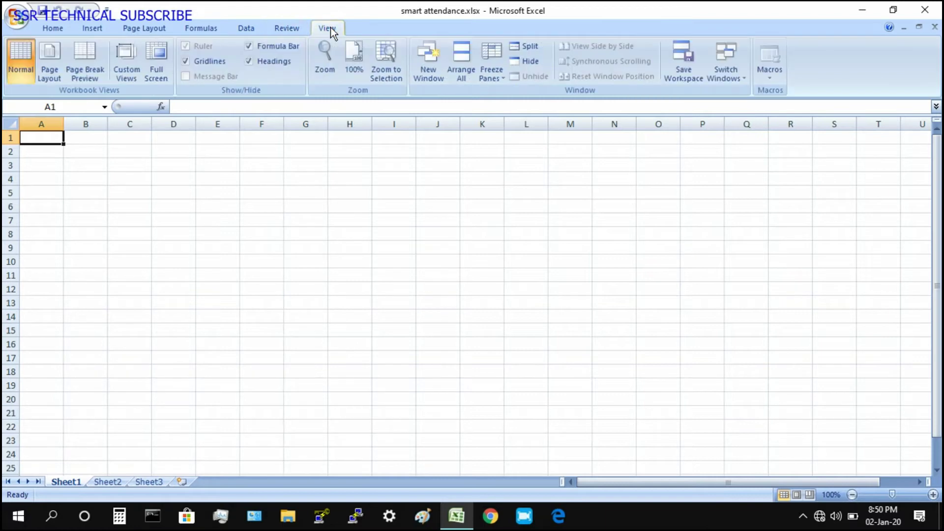
{"action": "left_click", "coordinate": [52, 30]}
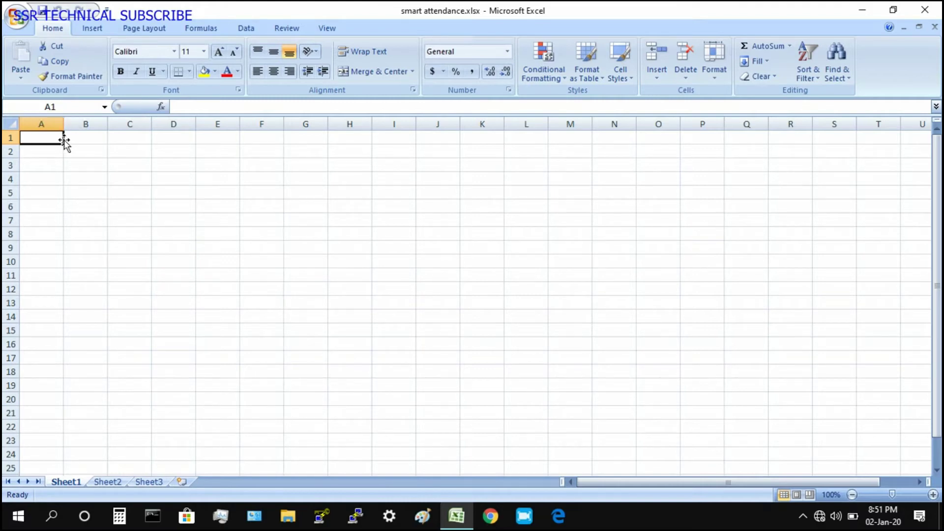
{"action": "left_click", "coordinate": [118, 156]}
{"action": "left_click", "coordinate": [57, 146]}
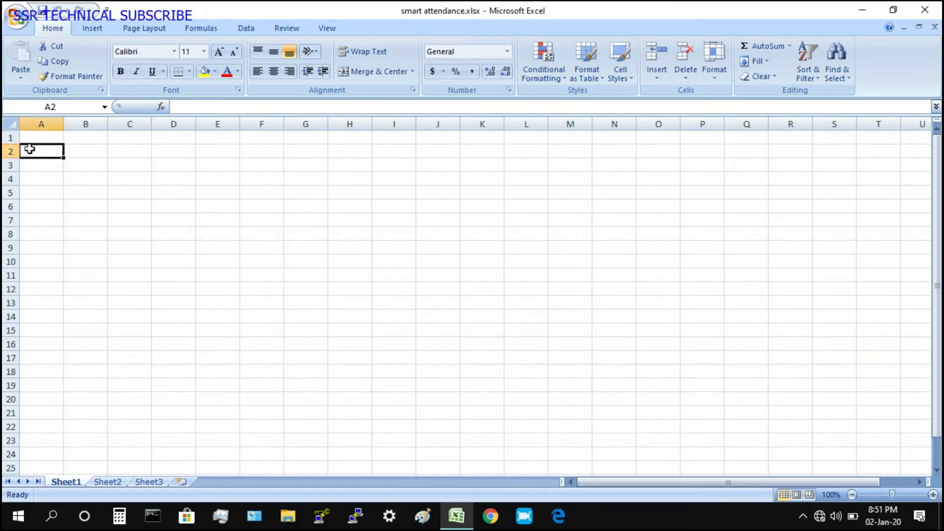
{"action": "left_click", "coordinate": [54, 135]}
{"action": "left_click", "coordinate": [154, 171]}
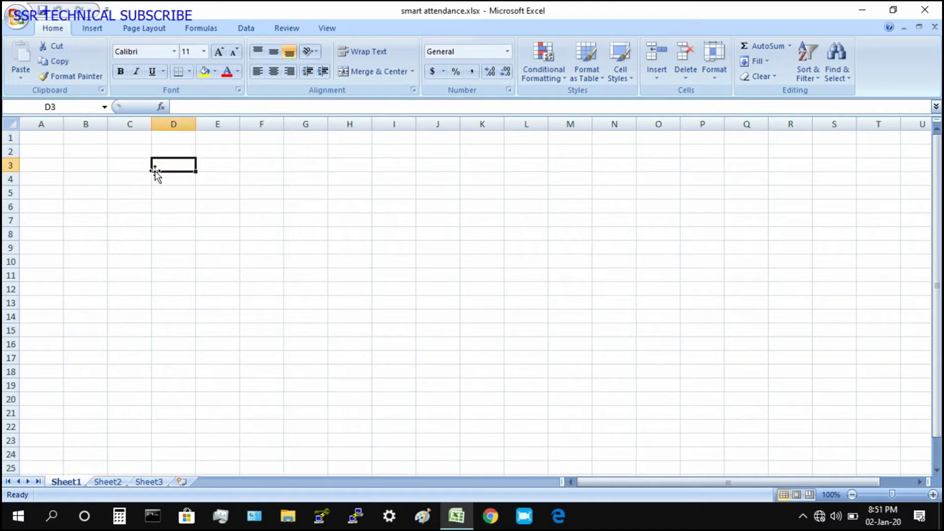
{"action": "left_click", "coordinate": [174, 179]}
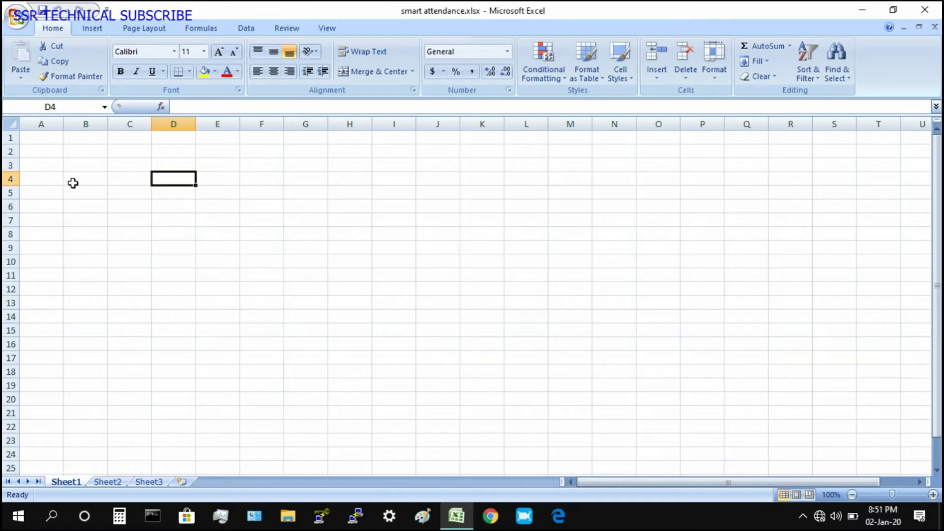
{"action": "left_click", "coordinate": [43, 138]}
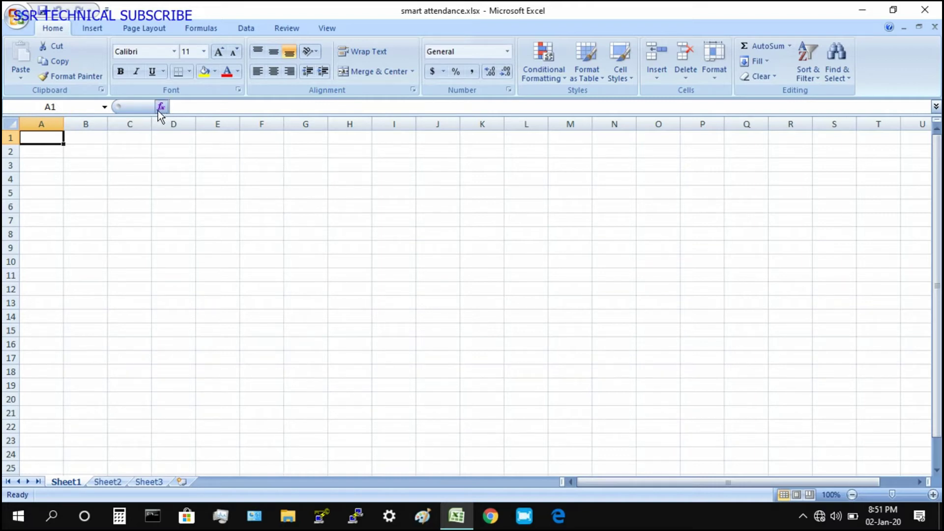
{"action": "left_click", "coordinate": [197, 106]}
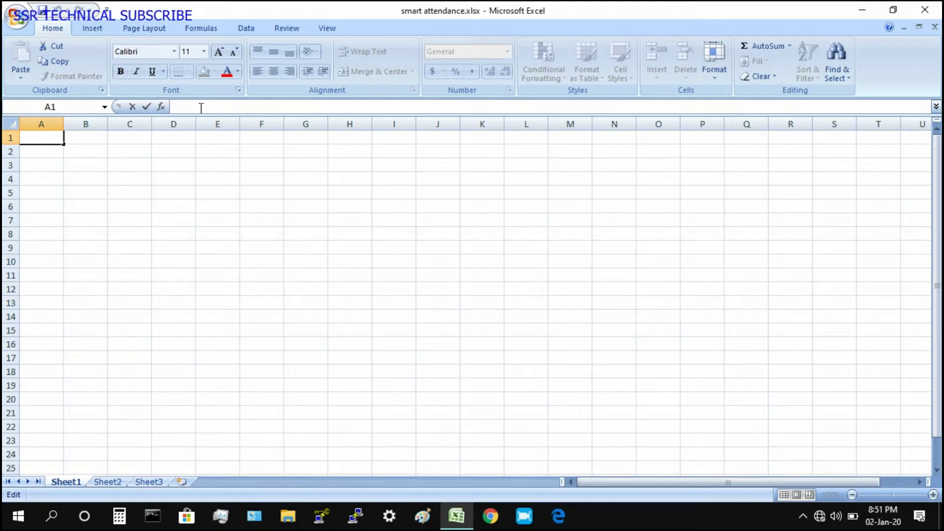
{"action": "left_click", "coordinate": [77, 152]}
{"action": "left_click", "coordinate": [47, 140]}
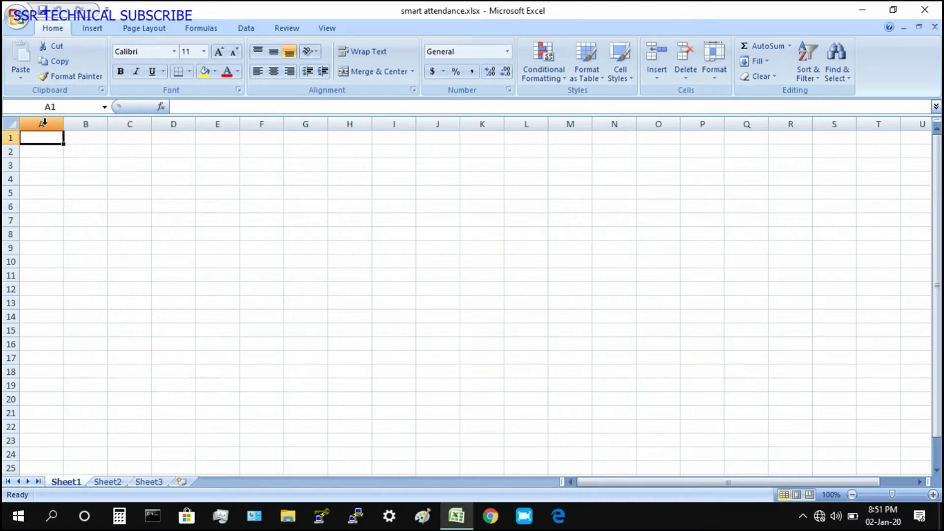
{"action": "left_click", "coordinate": [93, 124]}
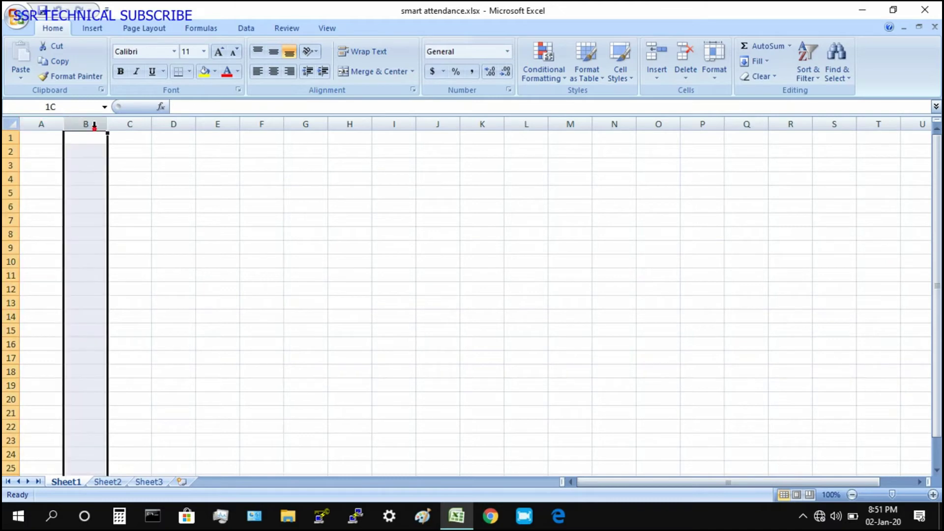
{"action": "left_click", "coordinate": [131, 124]}
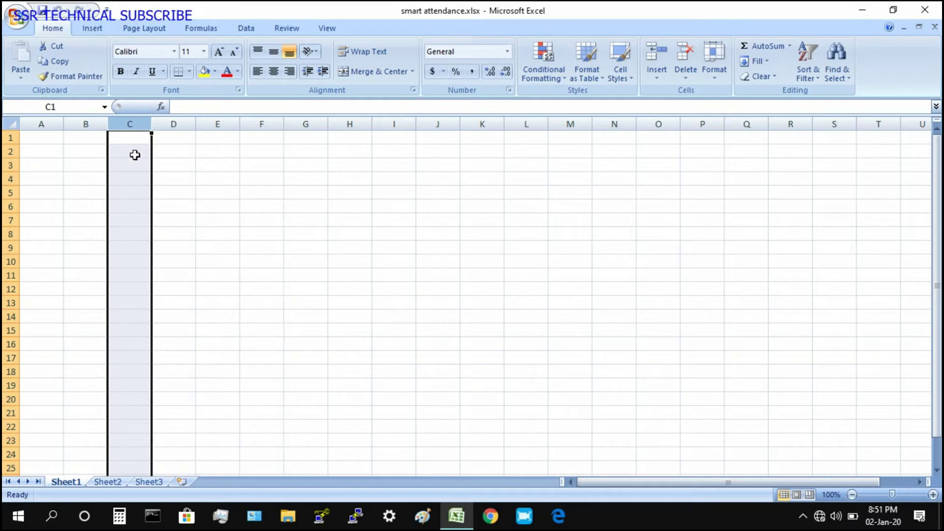
{"action": "left_click", "coordinate": [42, 126]}
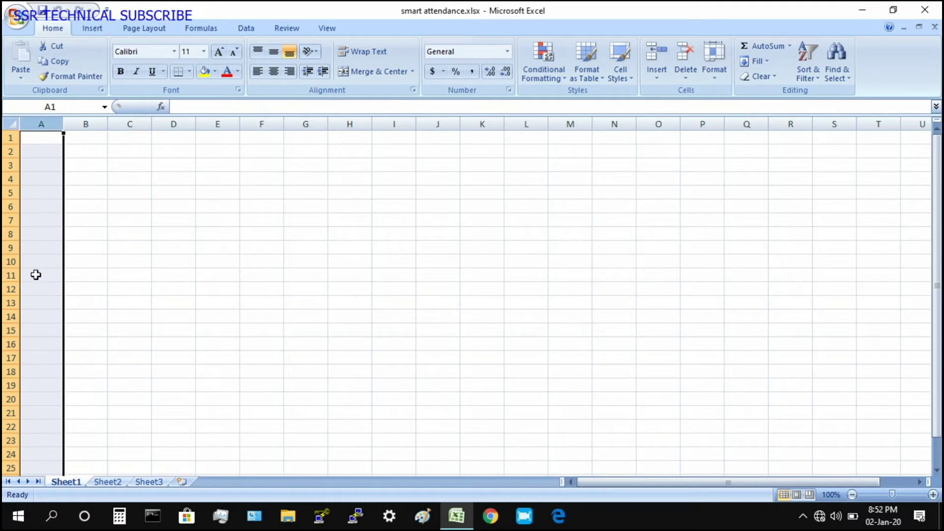
{"action": "left_click", "coordinate": [5, 139]}
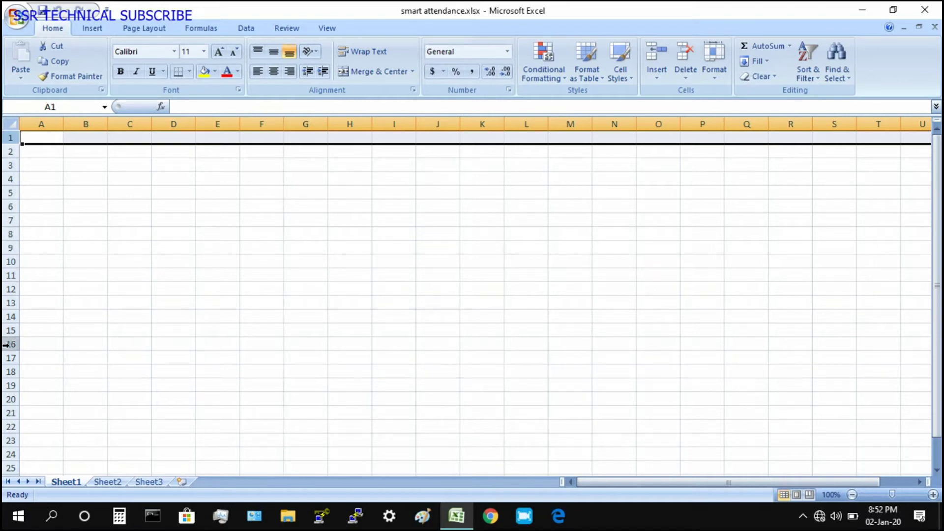
{"action": "scroll", "coordinate": [5, 344], "scroll_direction": "down", "scroll_amount": 20}
{"action": "scroll", "coordinate": [5, 344], "scroll_direction": "down", "scroll_amount": 20}
{"action": "scroll", "coordinate": [5, 345], "scroll_direction": "down", "scroll_amount": 20}
{"action": "scroll", "coordinate": [5, 344], "scroll_direction": "up", "scroll_amount": 20}
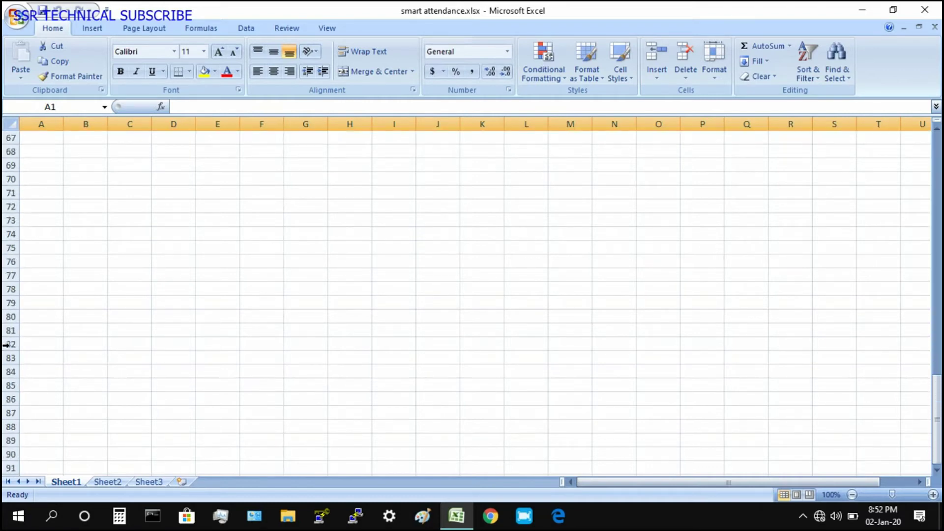
{"action": "scroll", "coordinate": [5, 344], "scroll_direction": "up", "scroll_amount": 20}
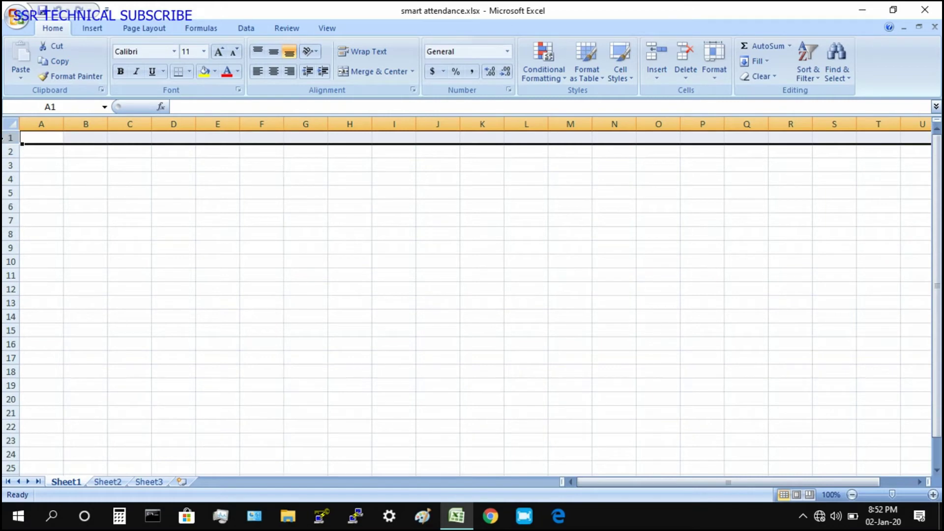
{"action": "left_click", "coordinate": [6, 138]}
{"action": "left_click", "coordinate": [12, 125]}
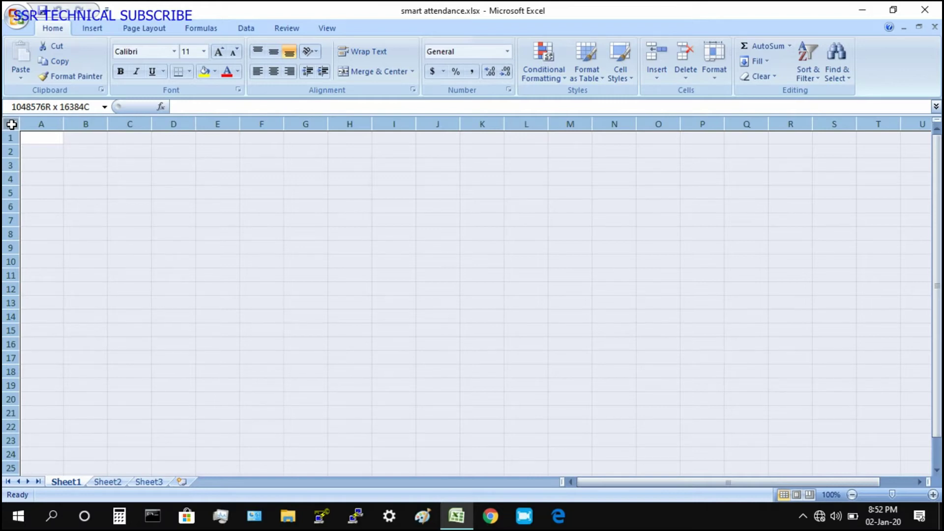
{"action": "left_click", "coordinate": [12, 124]}
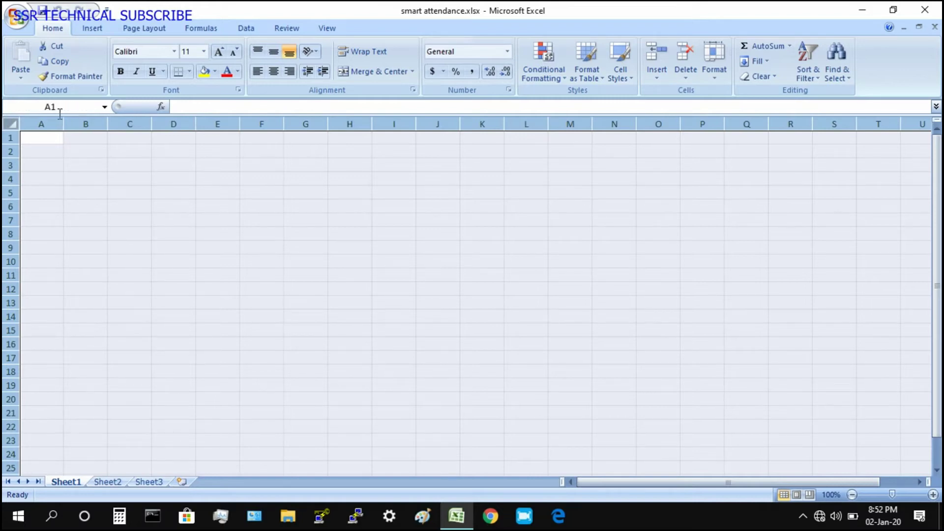
{"action": "left_click", "coordinate": [40, 141]}
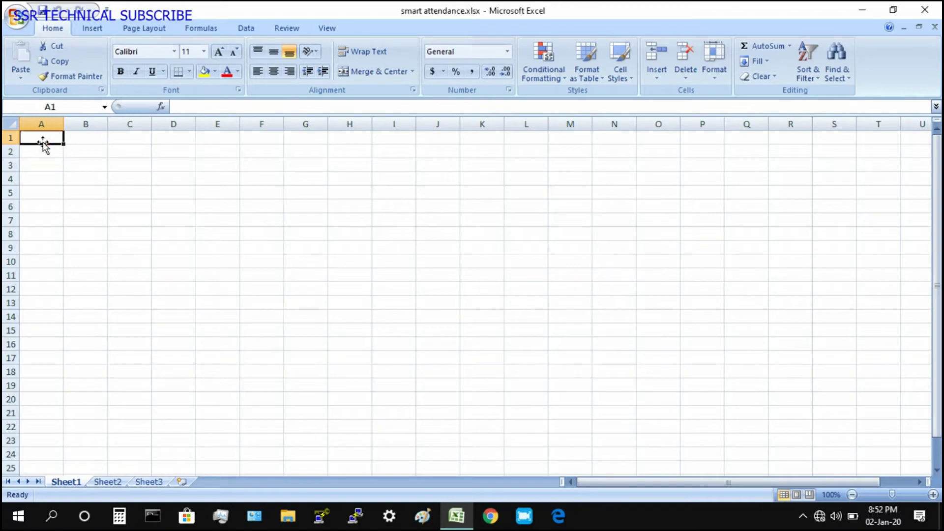
{"action": "left_click", "coordinate": [79, 138]}
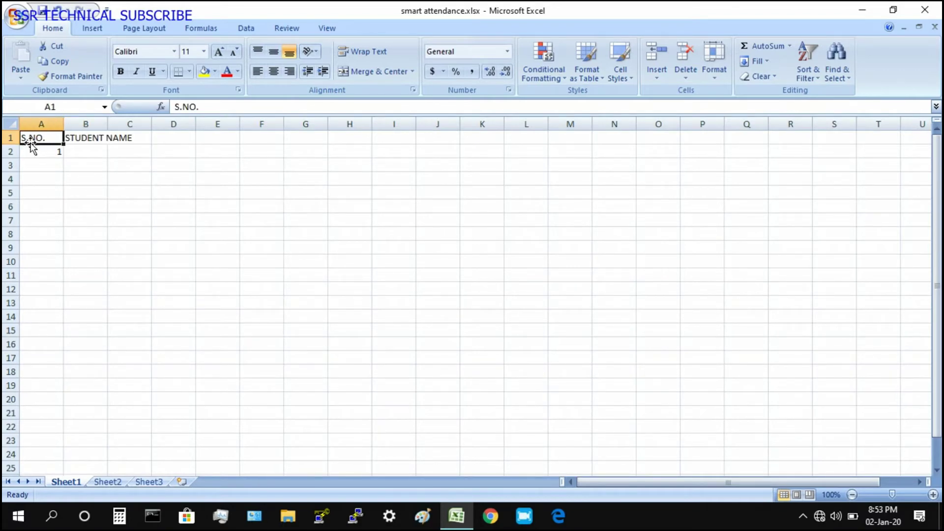
Autofit column B to the STUDENT NAME heading and copy A2's 1 down to A11
{"action": "left_click", "coordinate": [98, 138]}
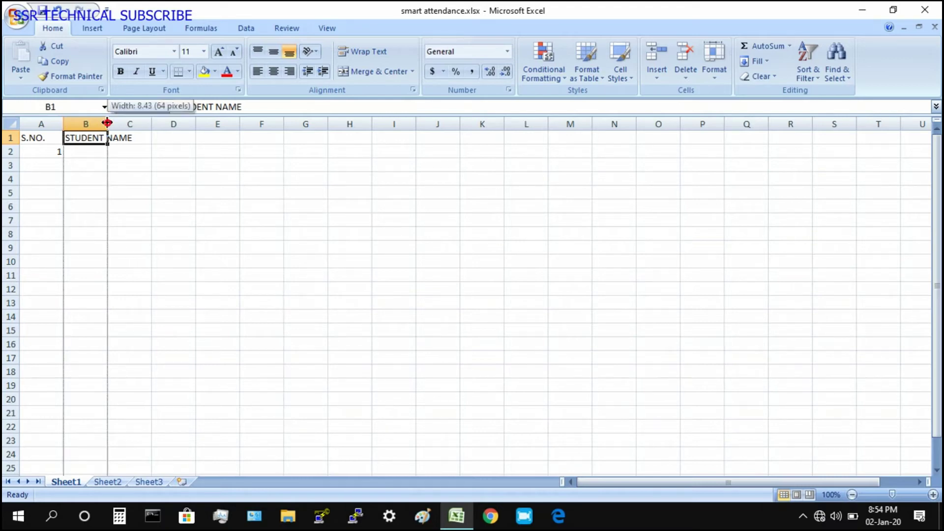
{"action": "double_click", "coordinate": [107, 123]}
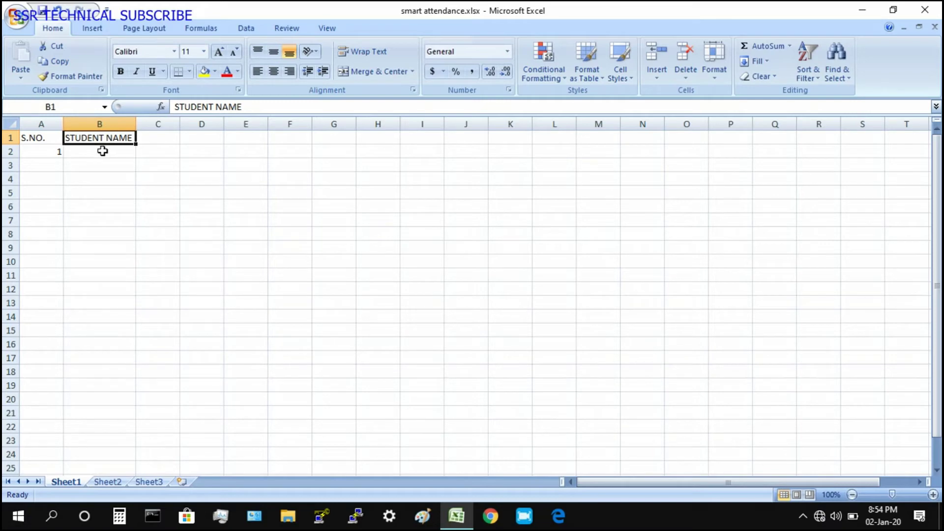
{"action": "left_click", "coordinate": [44, 154]}
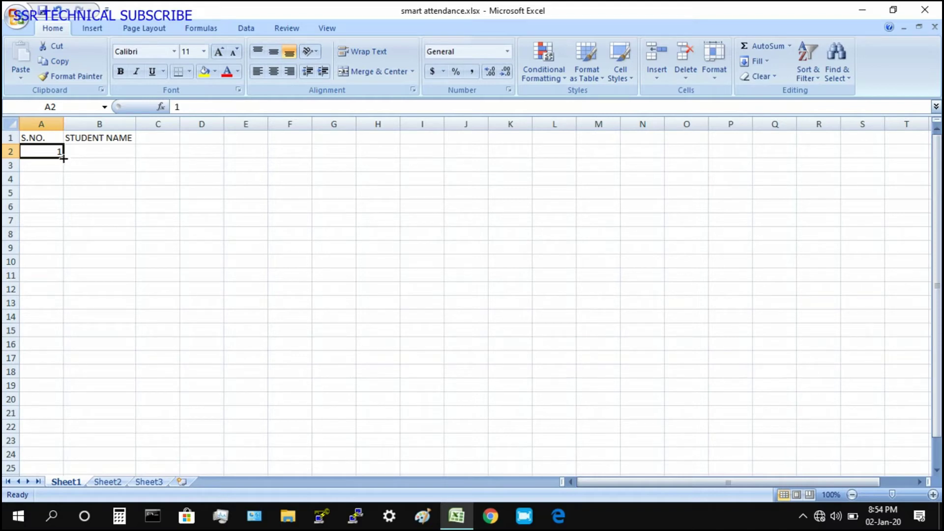
{"action": "left_click_drag", "start_coordinate": [63, 159], "coordinate": [53, 282]}
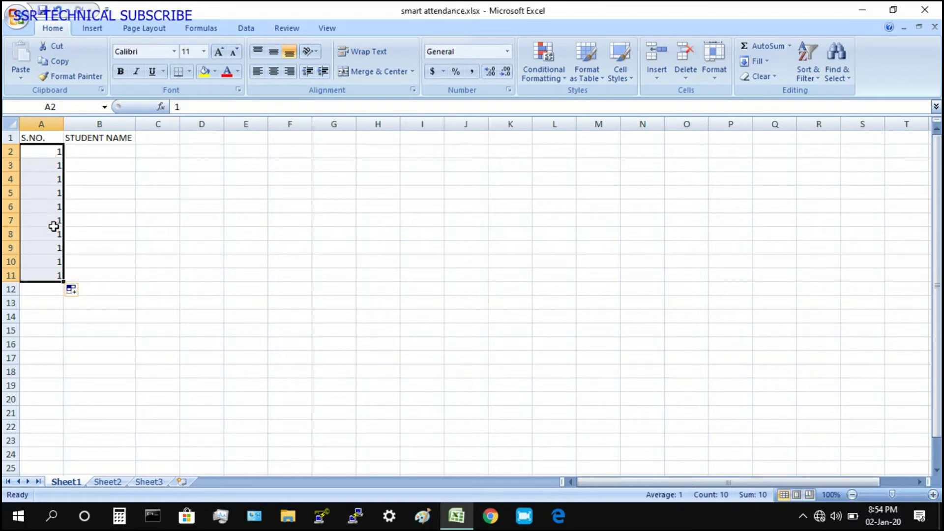
Change the A2:A11 fill to Fill Series so S.NO. counts 1 through 10
{"action": "left_click", "coordinate": [73, 291]}
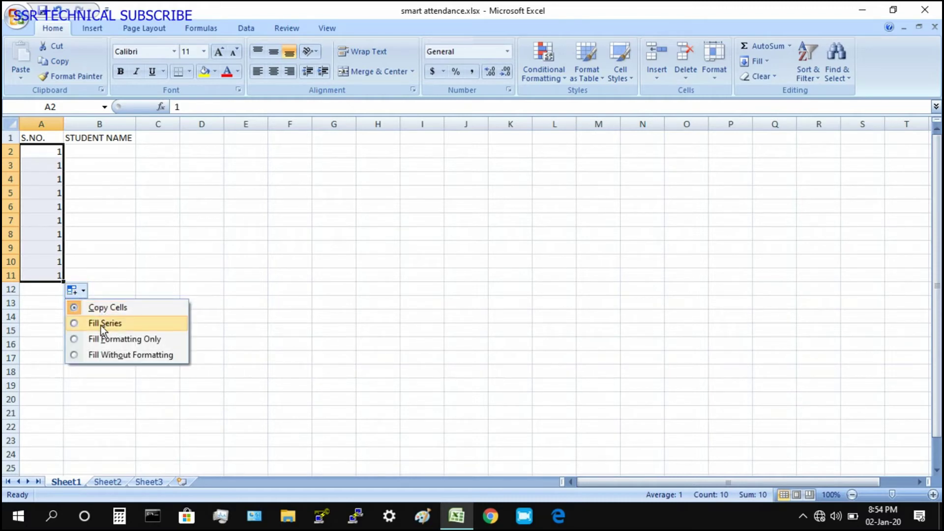
{"action": "left_click", "coordinate": [101, 324]}
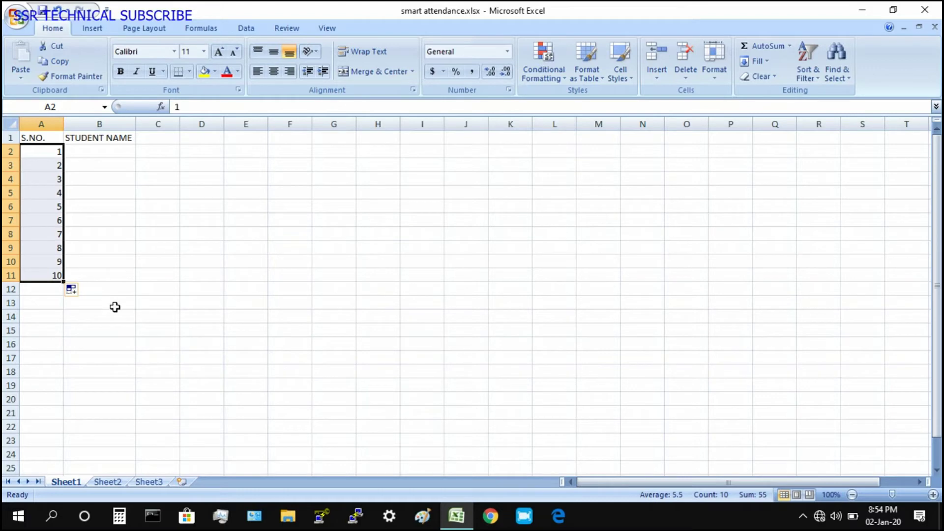
{"action": "left_click", "coordinate": [115, 308]}
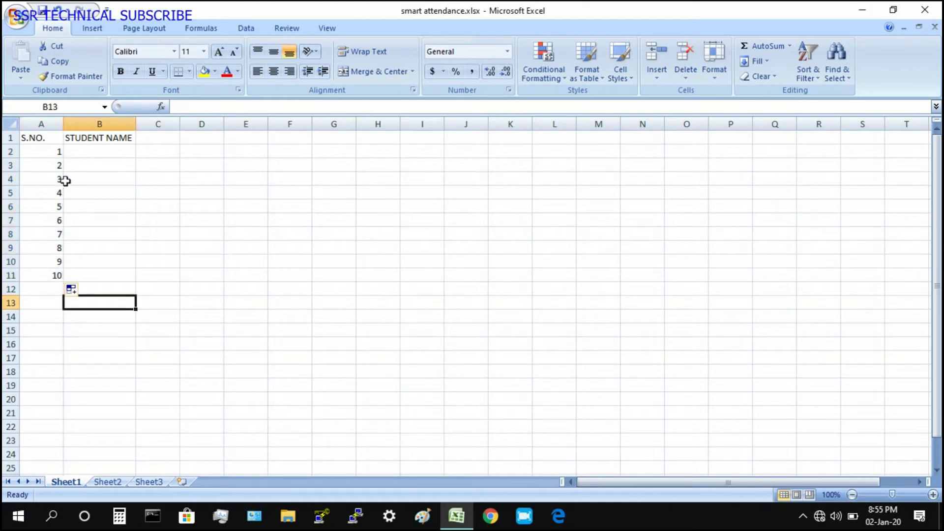
{"action": "left_click", "coordinate": [104, 152]}
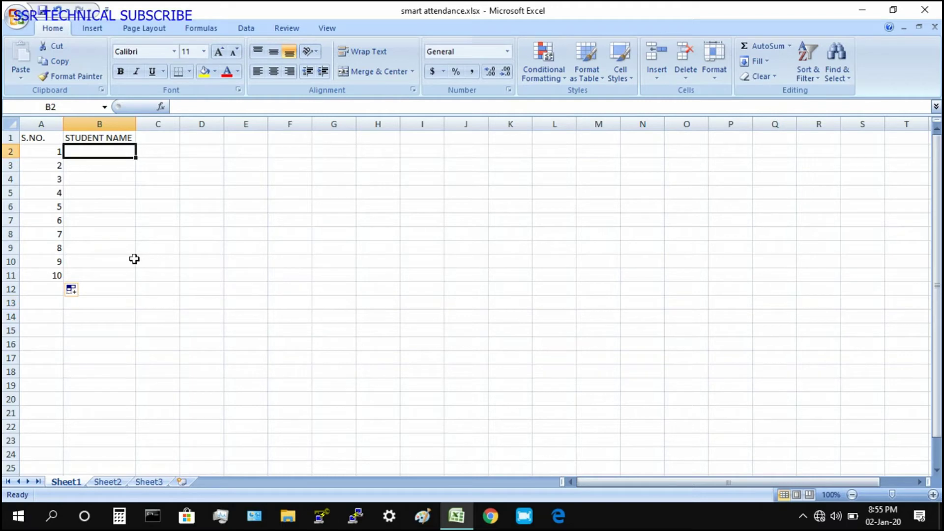
Enter the first five student names in B2 through B6
{"action": "type", "text": "AJAY"}
{"action": "key", "text": "Return"}
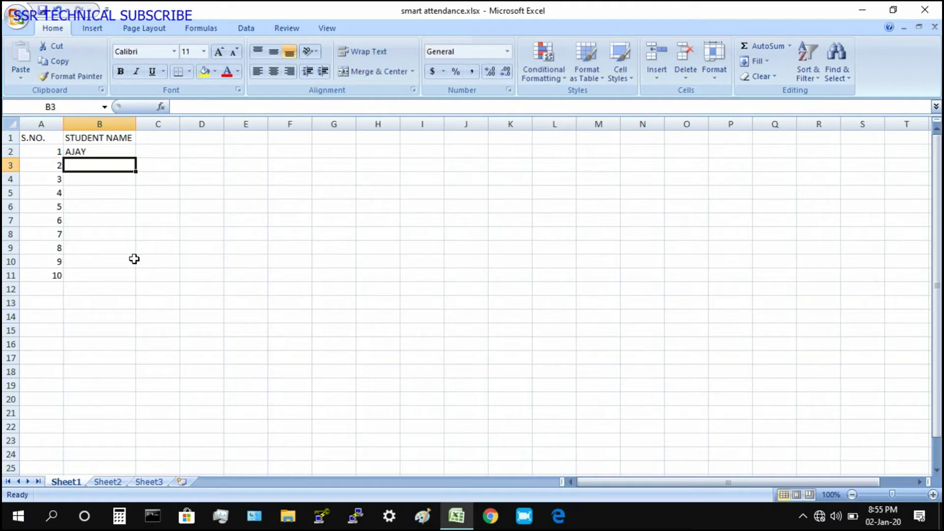
{"action": "type", "text": "VIJAY"}
{"action": "key", "text": "Return"}
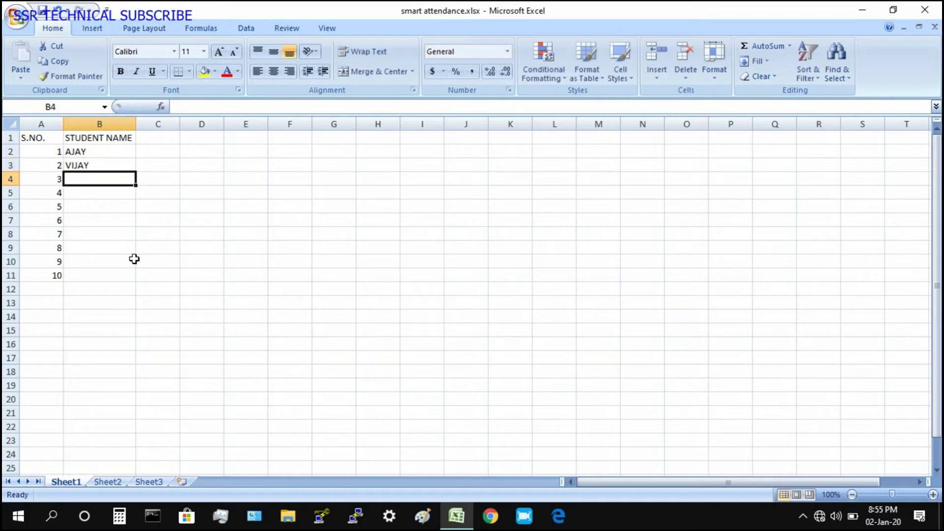
{"action": "type", "text": "ANKIT"}
{"action": "key", "text": "Return"}
{"action": "type", "text": "MURLI"}
{"action": "key", "text": "Return"}
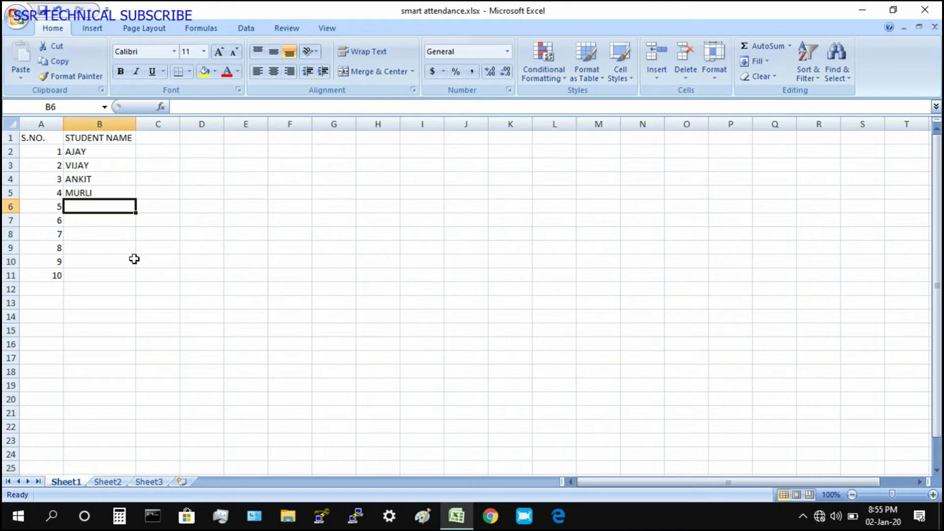
{"action": "type", "text": "MOHIT"}
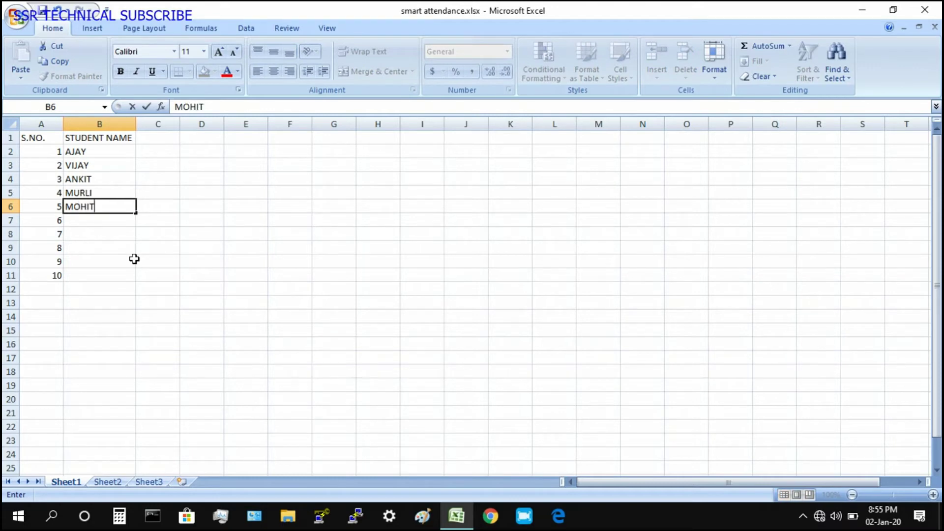
{"action": "key", "text": "Return"}
Enter the remaining five student names in B7 through B11
{"action": "type", "text": "NITISH"}
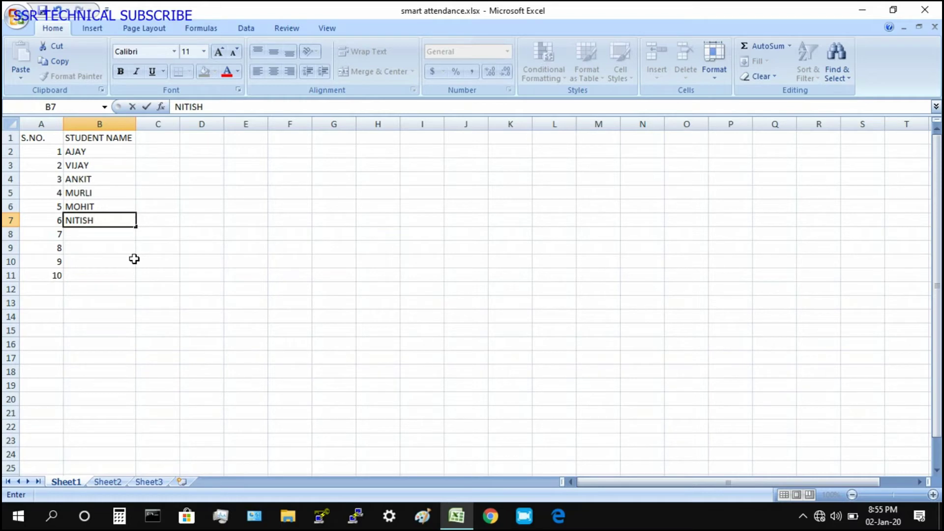
{"action": "key", "text": "Return"}
{"action": "type", "text": "TARUN"}
{"action": "key", "text": "Return"}
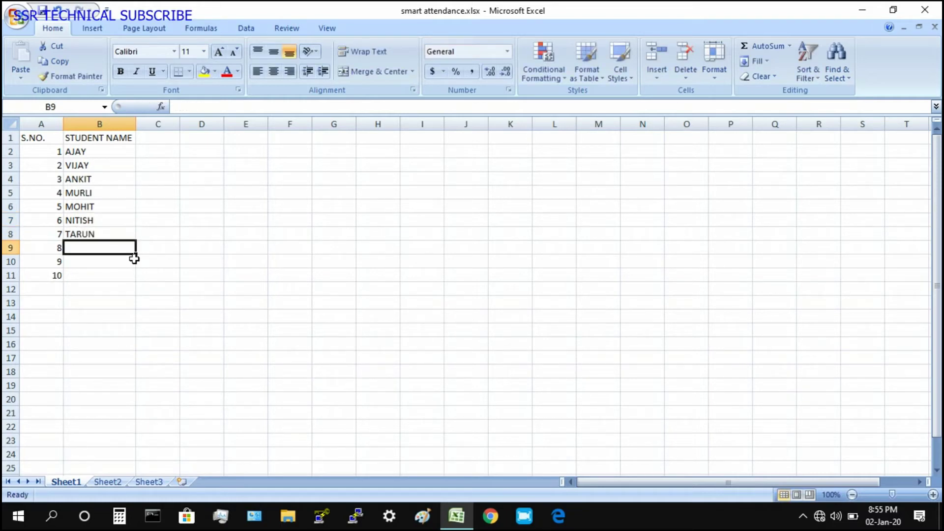
{"action": "type", "text": "SURAJ"}
{"action": "key", "text": "Return"}
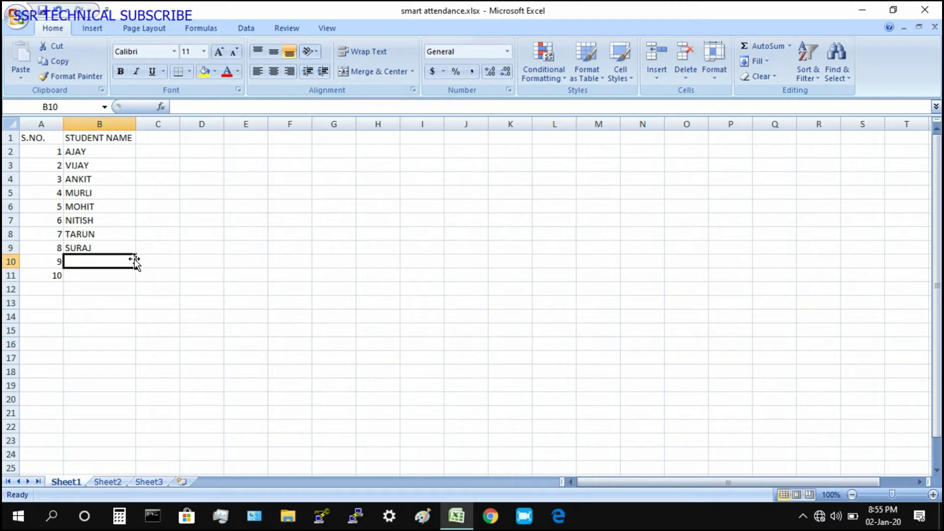
{"action": "type", "text": "NIRA"}
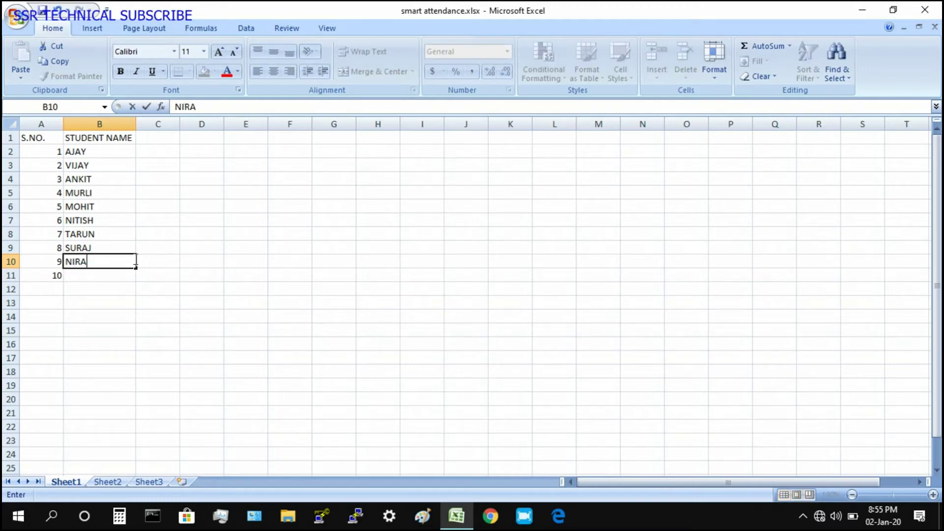
{"action": "type", "text": "J"}
{"action": "key", "text": "Return"}
{"action": "type", "text": "SSRTECHNICAL"}
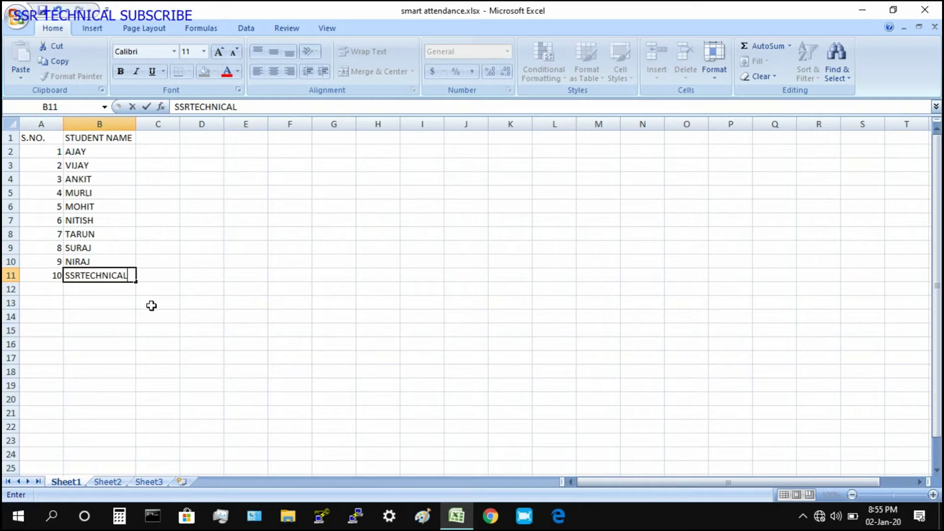
{"action": "left_click", "coordinate": [181, 304]}
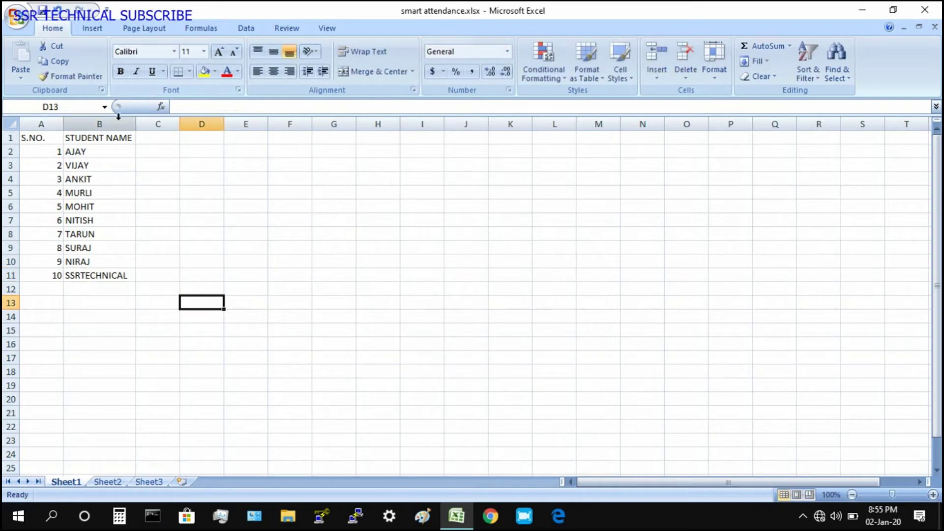
Narrow column A to fit the serial numbers, leaving C1 empty after a trial entry
{"action": "left_click_drag", "start_coordinate": [63, 124], "coordinate": [49, 123]}
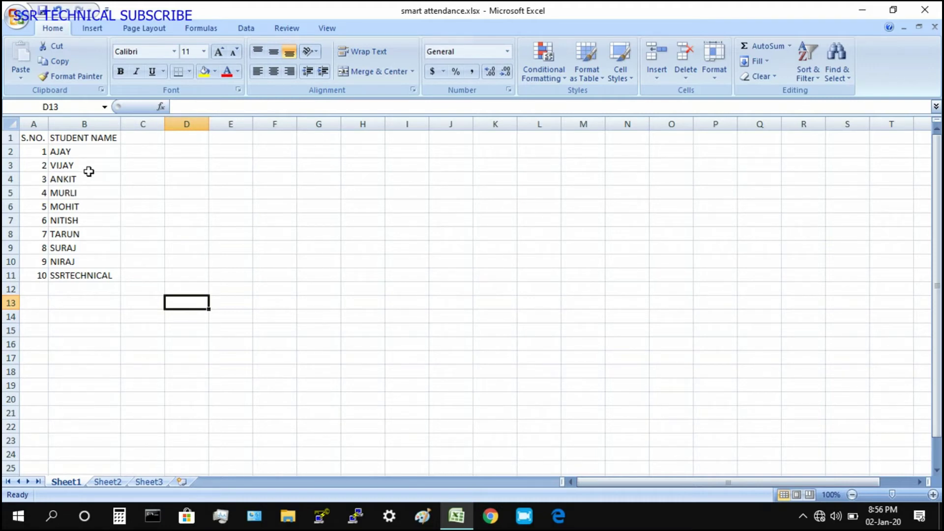
{"action": "left_click", "coordinate": [141, 138]}
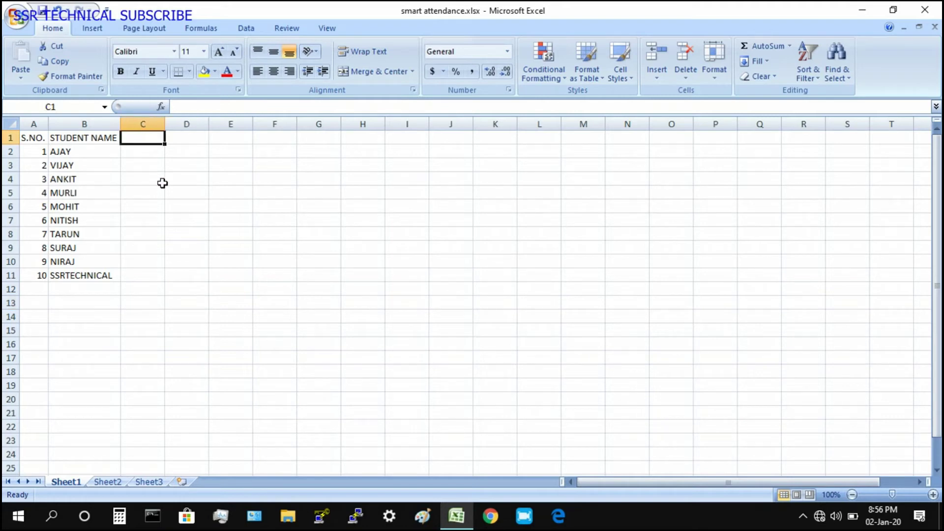
{"action": "type", "text": "1"}
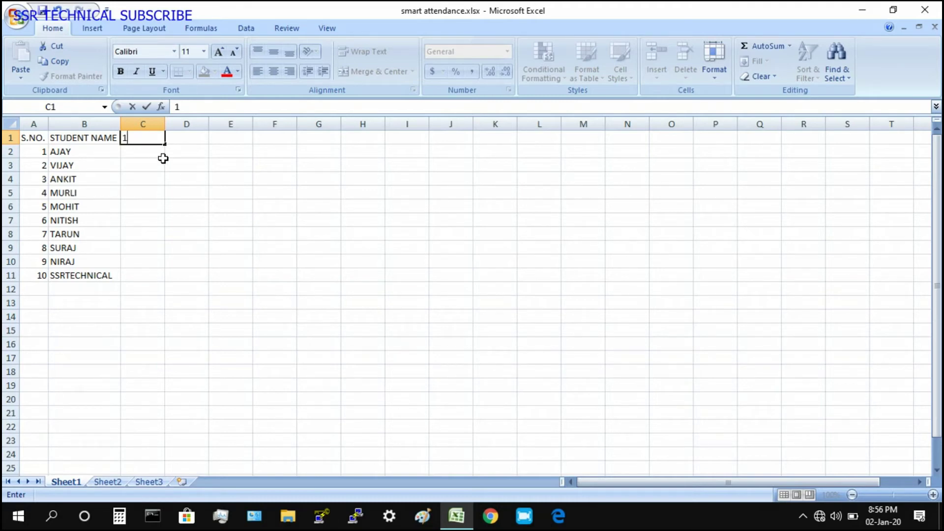
{"action": "left_click", "coordinate": [158, 160]}
{"action": "left_click", "coordinate": [152, 140]}
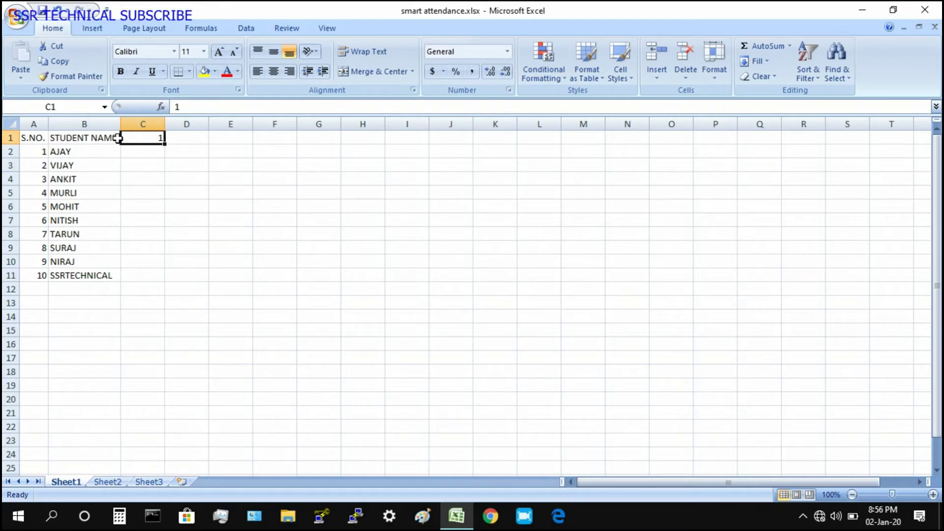
{"action": "key", "text": "BackSpace"}
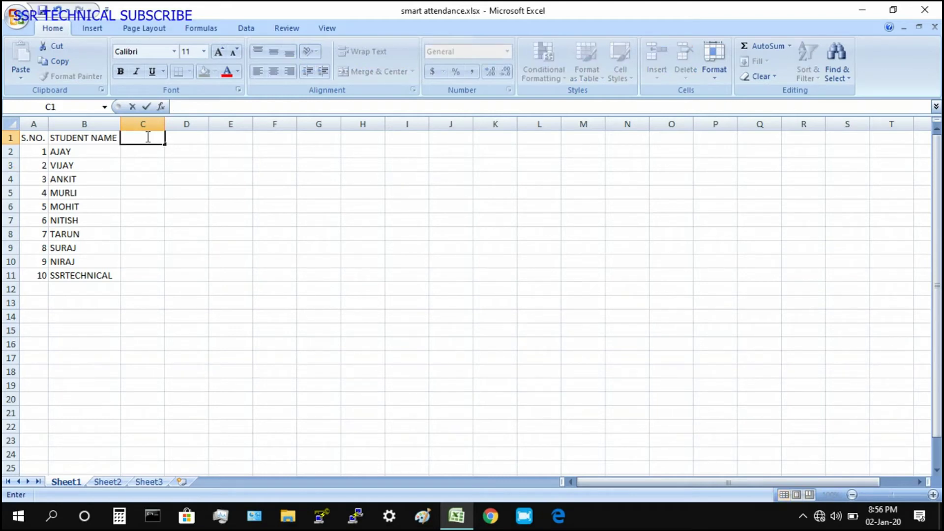
{"action": "key", "text": "Escape"}
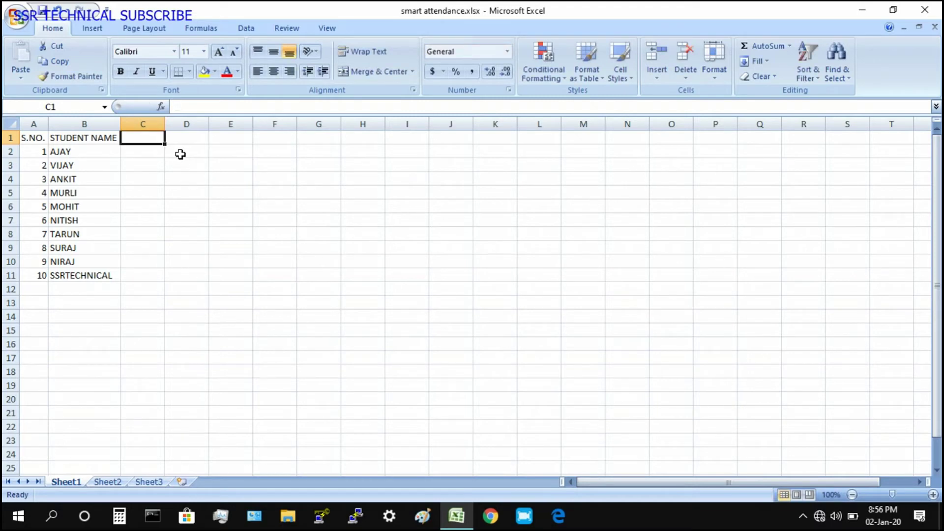
Append /DAYS to the B1 heading so it reads STUDENT NAME/DAYS
{"action": "double_click", "coordinate": [101, 138]}
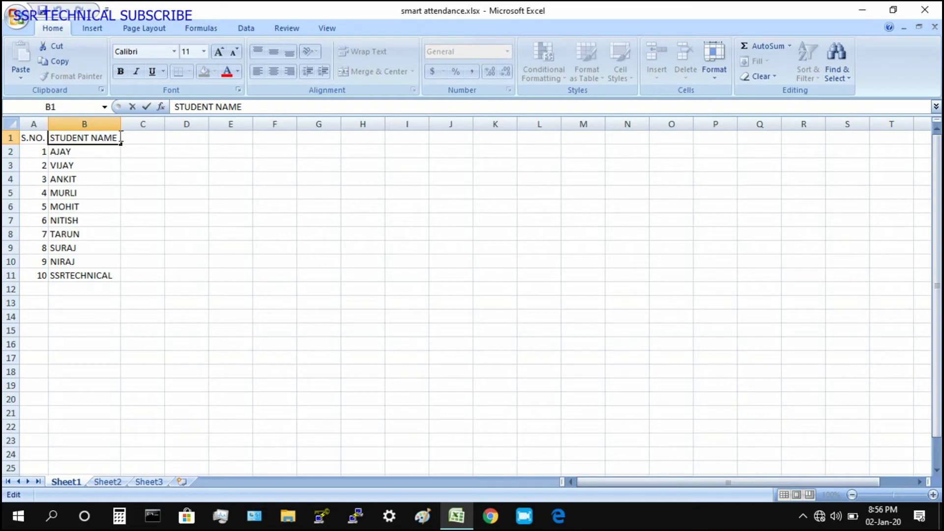
{"action": "type", "text": "/DAYS"}
{"action": "left_click", "coordinate": [243, 182]}
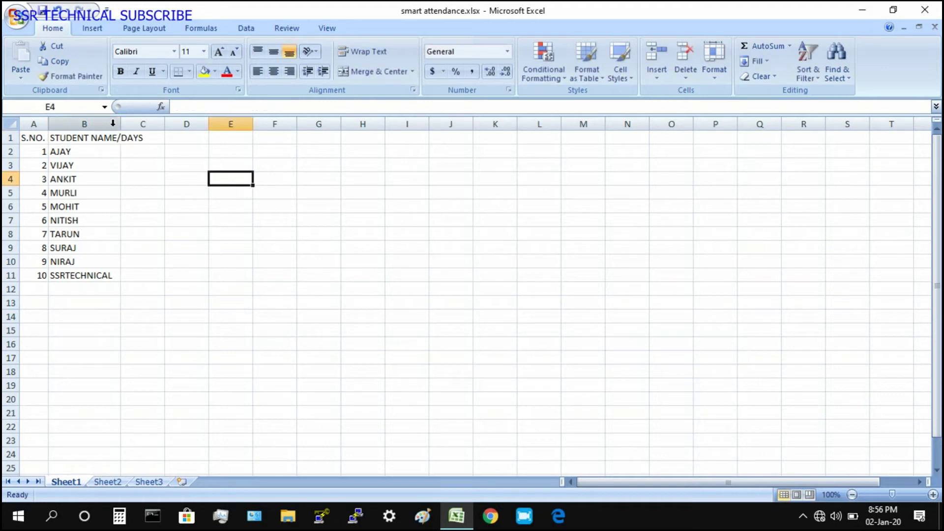
Widen column B for the longer heading and enter day 1 in C1
{"action": "double_click", "coordinate": [121, 122]}
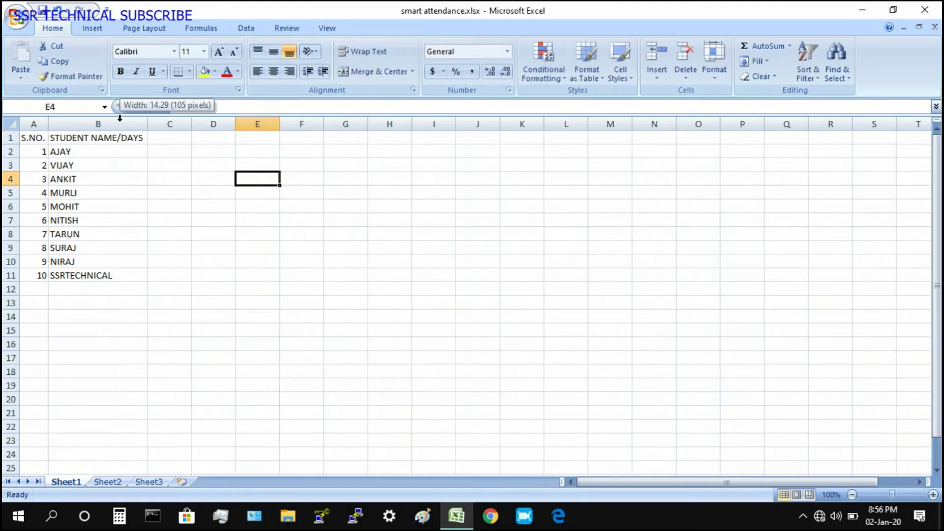
{"action": "left_click", "coordinate": [175, 139]}
{"action": "type", "text": "1"}
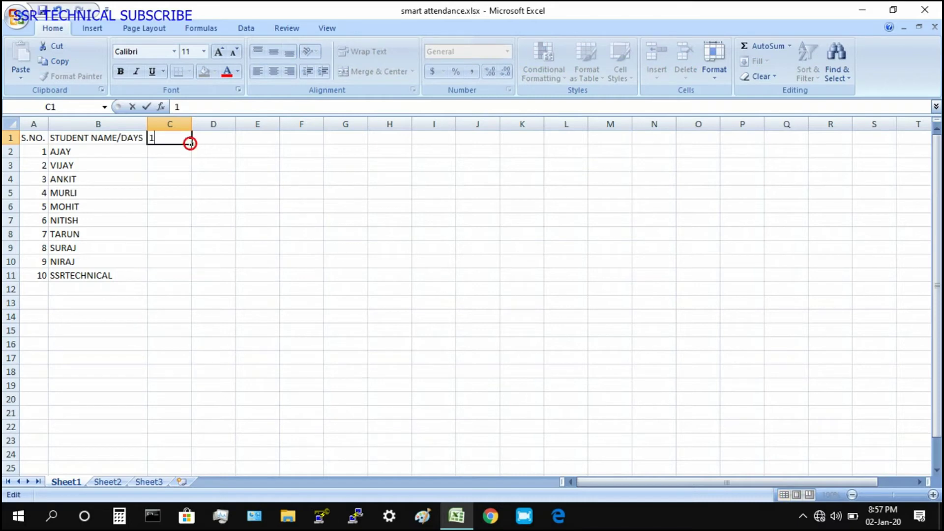
{"action": "left_click", "coordinate": [206, 156]}
{"action": "left_click", "coordinate": [178, 140]}
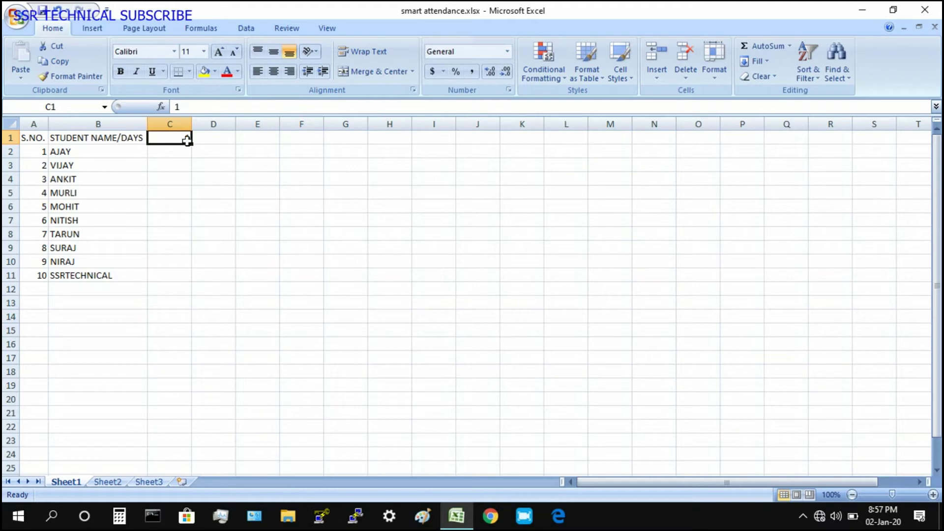
Fill C1 across to AG1 as a Fill Series of days 1 to 31
{"action": "left_click_drag", "start_coordinate": [31, 152], "coordinate": [34, 276]}
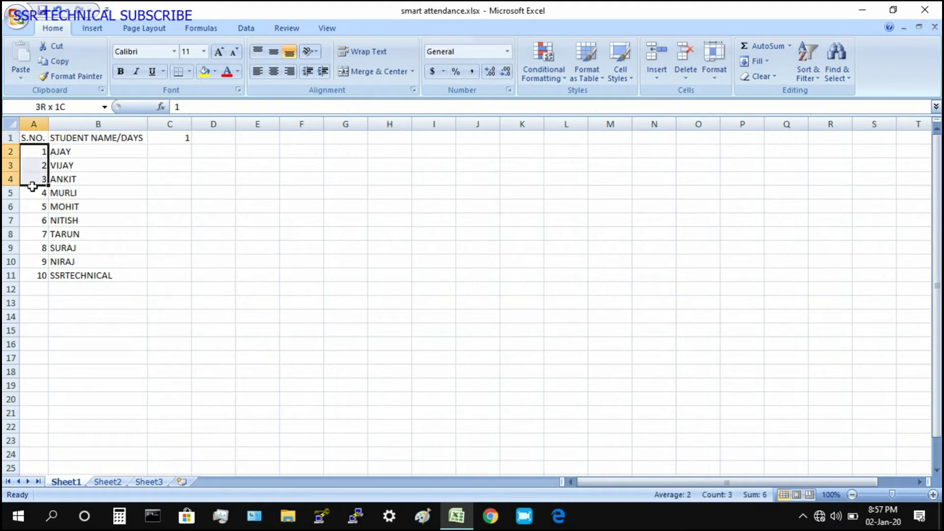
{"action": "left_click", "coordinate": [173, 140]}
{"action": "mouse_move", "coordinate": [191, 144]}
{"action": "left_mouse_down"}
{"action": "mouse_move", "coordinate": [890, 154]}
{"action": "mouse_move", "coordinate": [579, 147]}
{"action": "left_mouse_up"}
{"action": "left_click", "coordinate": [603, 153]}
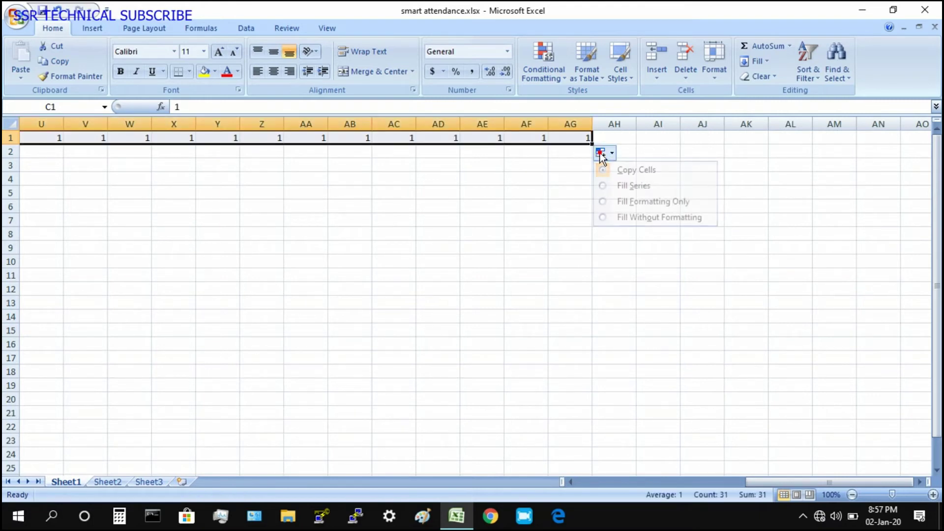
{"action": "left_click", "coordinate": [620, 186]}
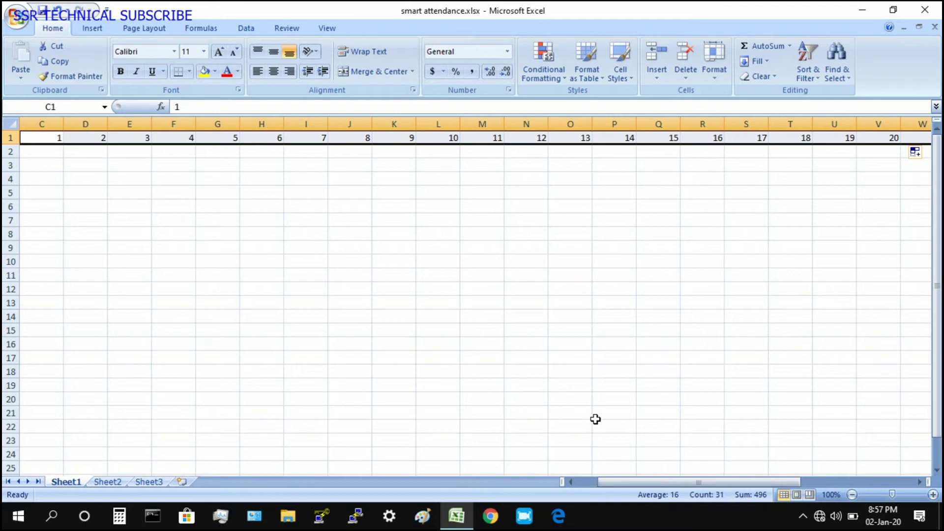
{"action": "left_click_drag", "start_coordinate": [624, 482], "coordinate": [772, 475]}
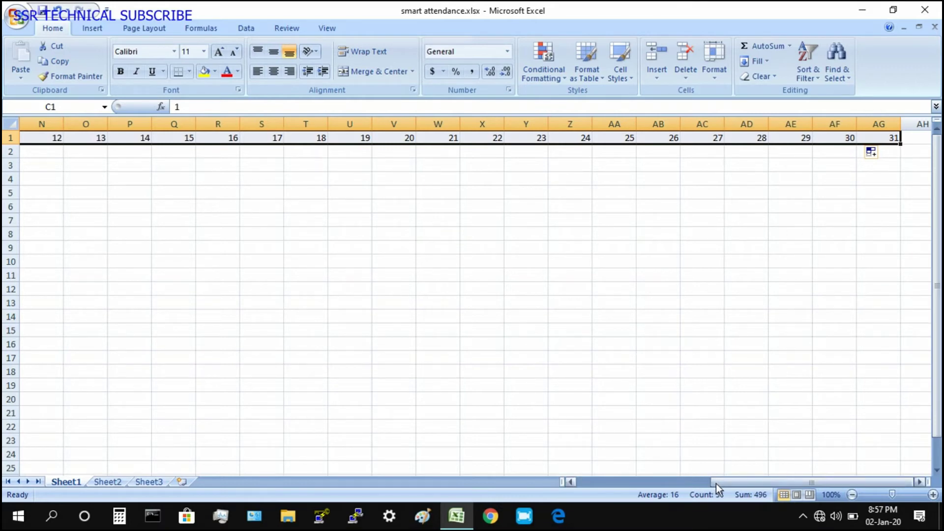
{"action": "left_click_drag", "start_coordinate": [719, 485], "coordinate": [562, 472]}
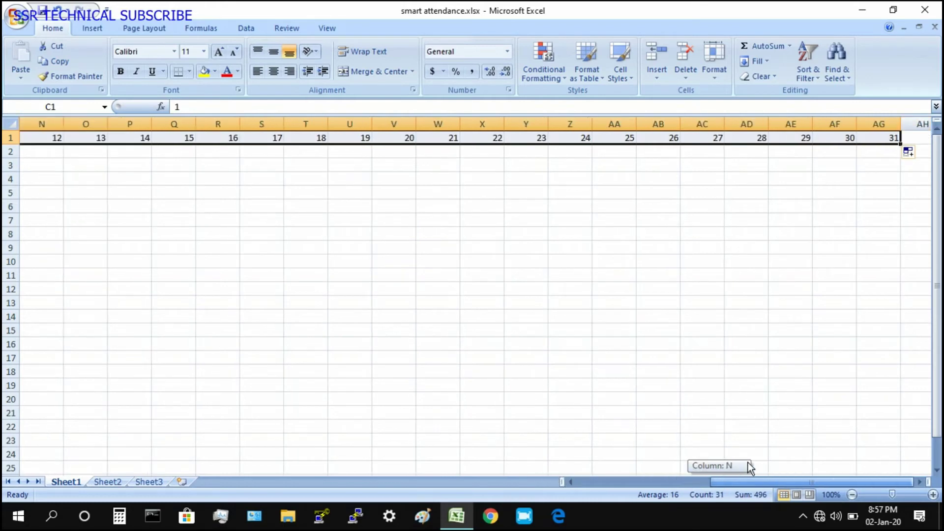
{"action": "left_click_drag", "start_coordinate": [608, 470], "coordinate": [529, 443]}
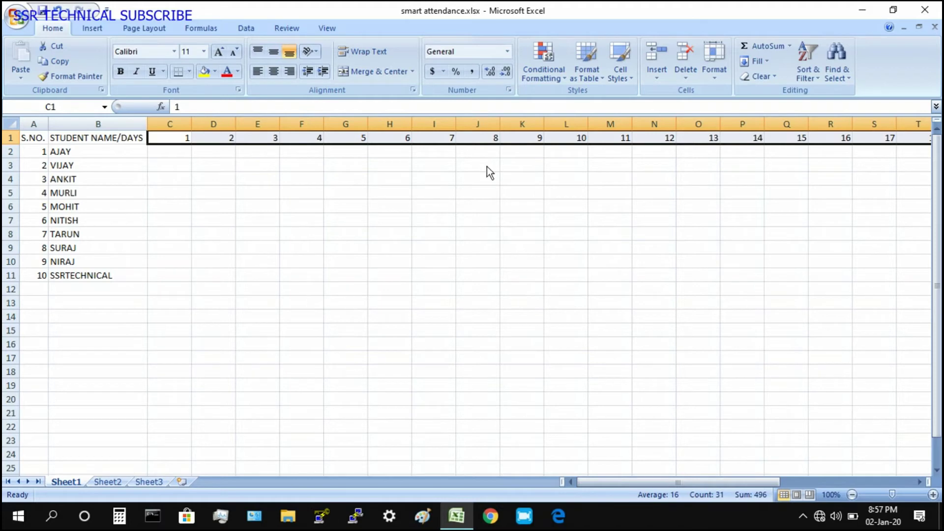
AutoFit the column width of day columns C through AG via Home > Format
{"action": "left_click", "coordinate": [55, 27]}
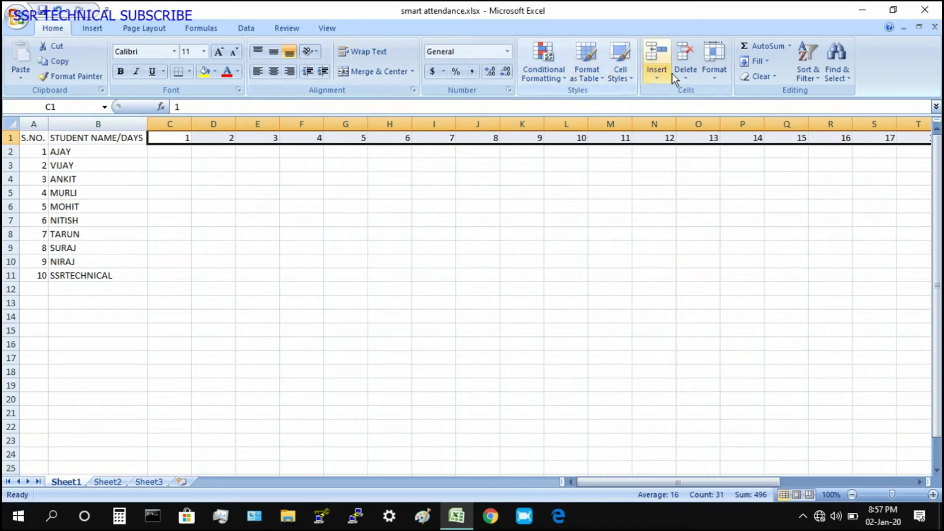
{"action": "left_click", "coordinate": [716, 73]}
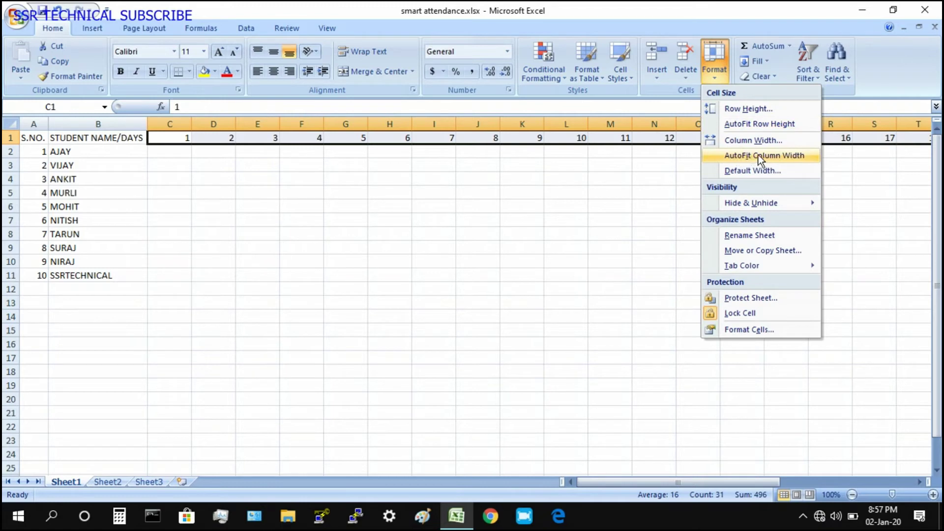
{"action": "left_click", "coordinate": [771, 157]}
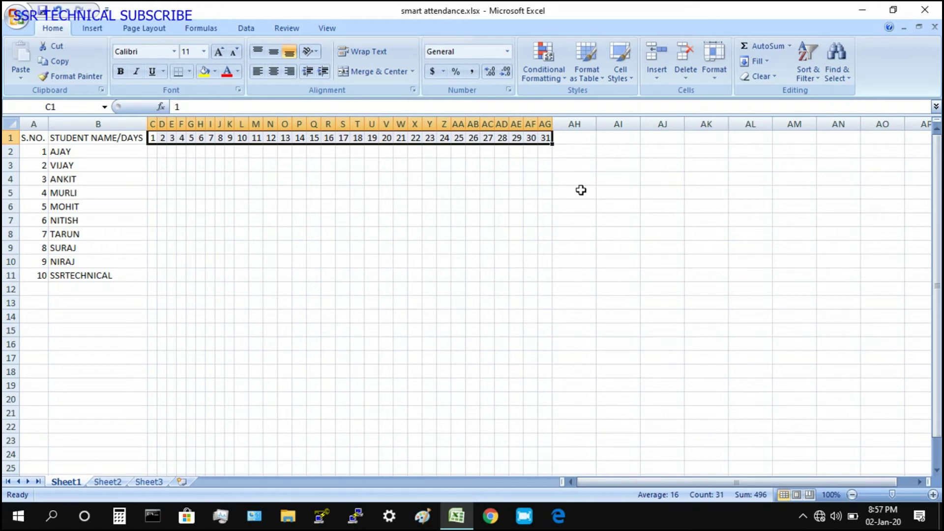
{"action": "left_click", "coordinate": [556, 181]}
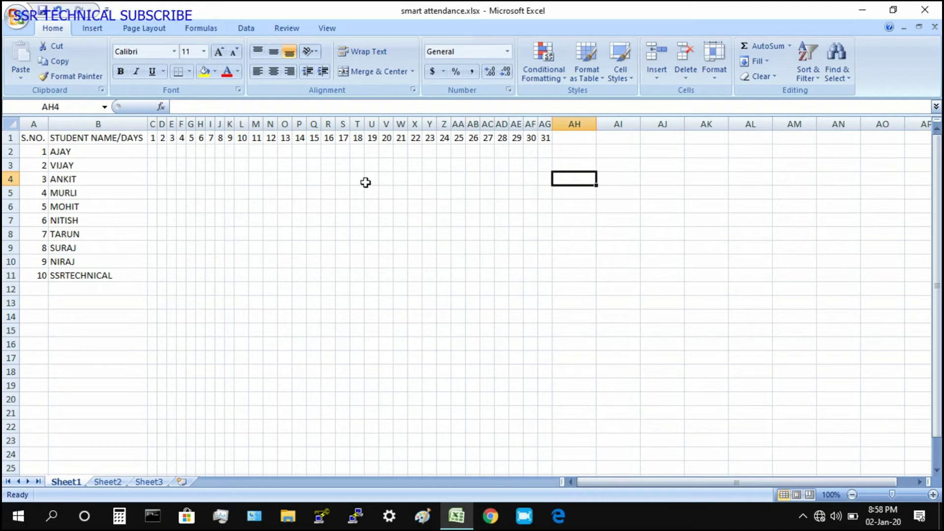
Add TOTAL PRESENT in AH1 and TOTAL ABSENT in AI1, widening both columns
{"action": "left_click", "coordinate": [561, 143]}
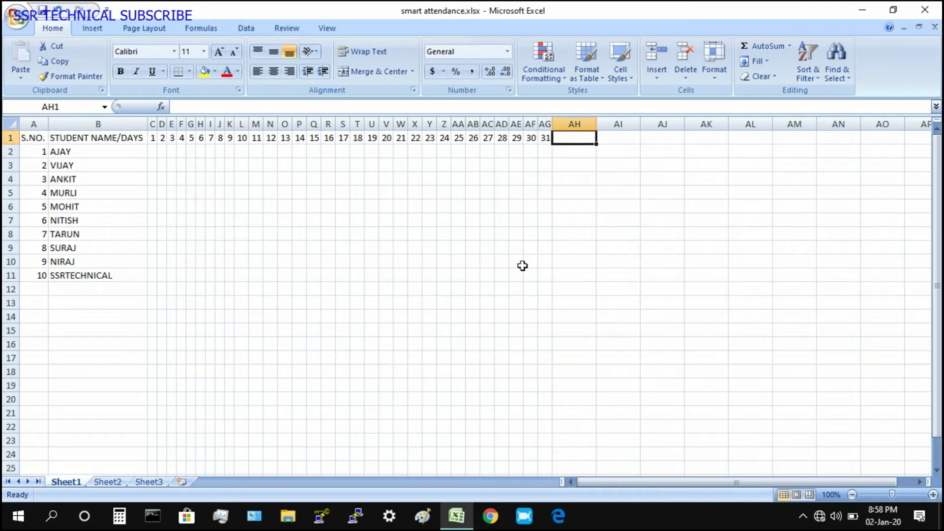
{"action": "type", "text": "TOTAL "}
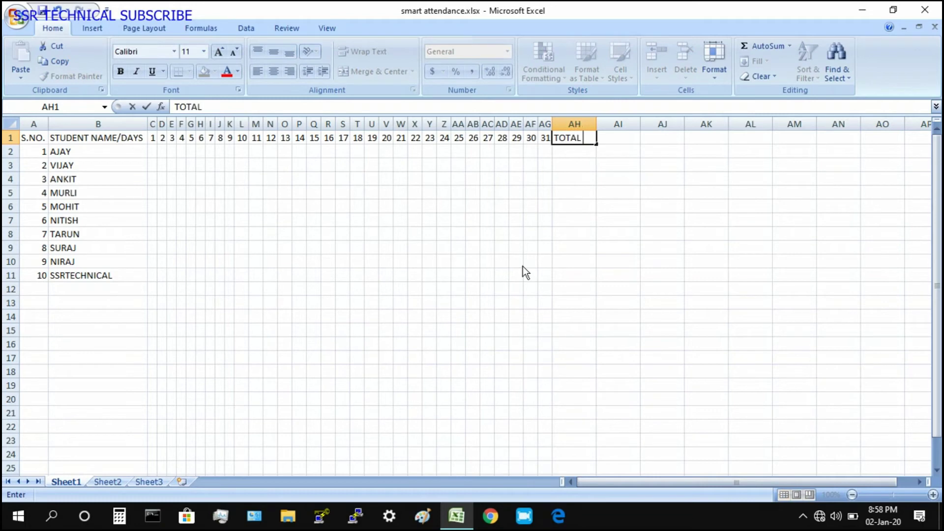
{"action": "type", "text": "PRESENT"}
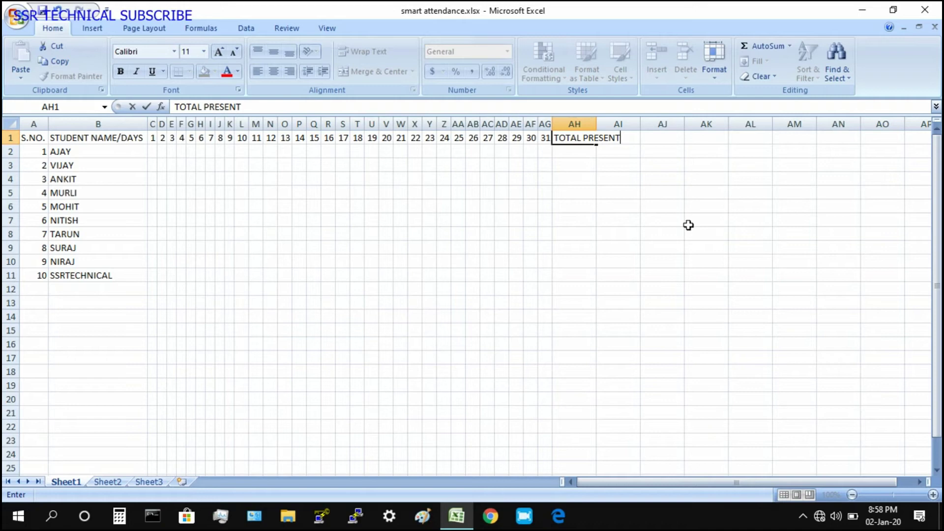
{"action": "left_click", "coordinate": [689, 222]}
{"action": "double_click", "coordinate": [594, 127]}
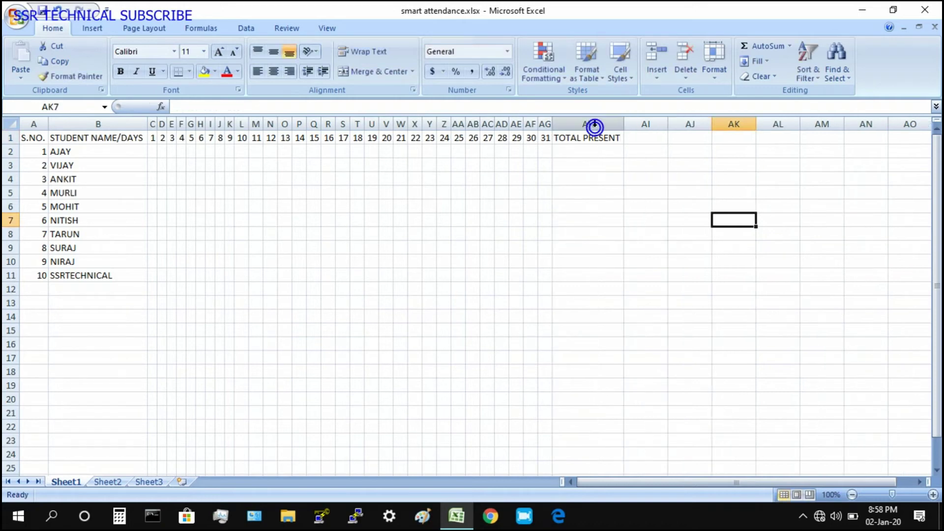
{"action": "left_click", "coordinate": [648, 138]}
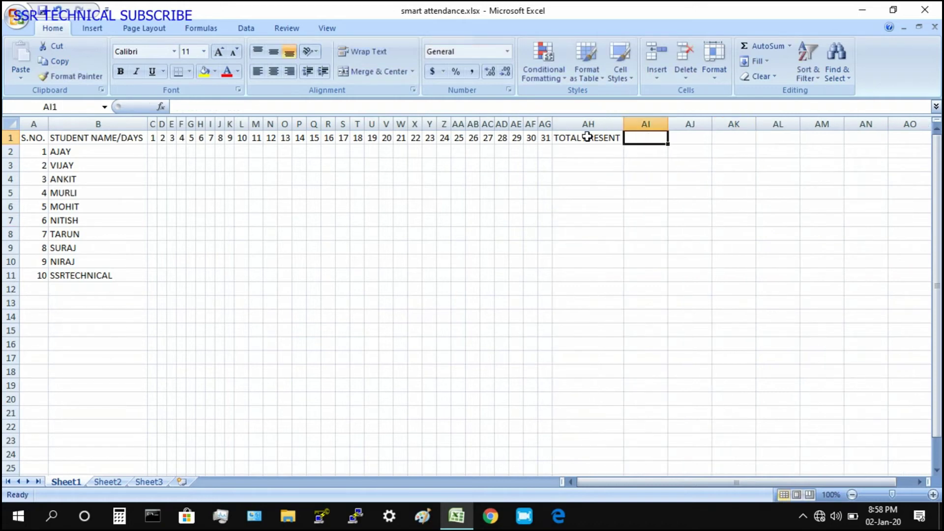
{"action": "type", "text": "TOT"}
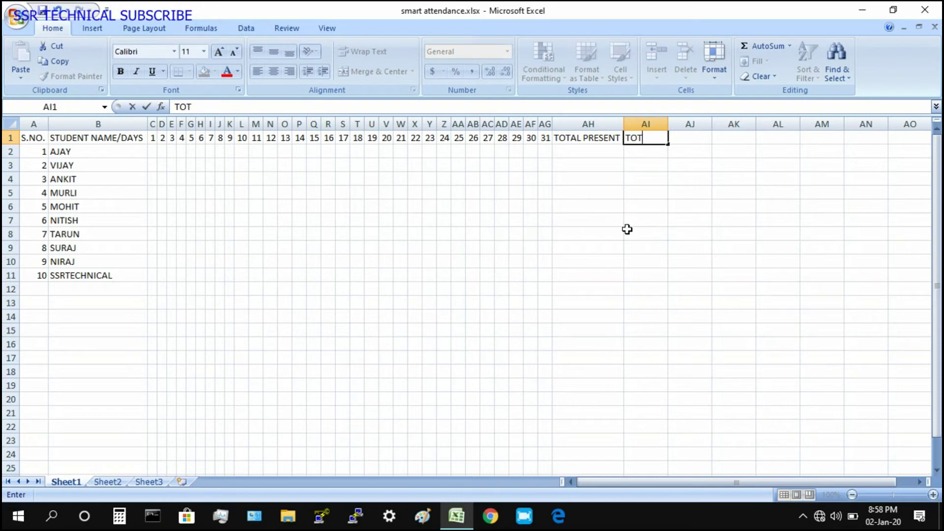
{"action": "type", "text": "AL ABSENT"}
{"action": "left_click", "coordinate": [740, 224]}
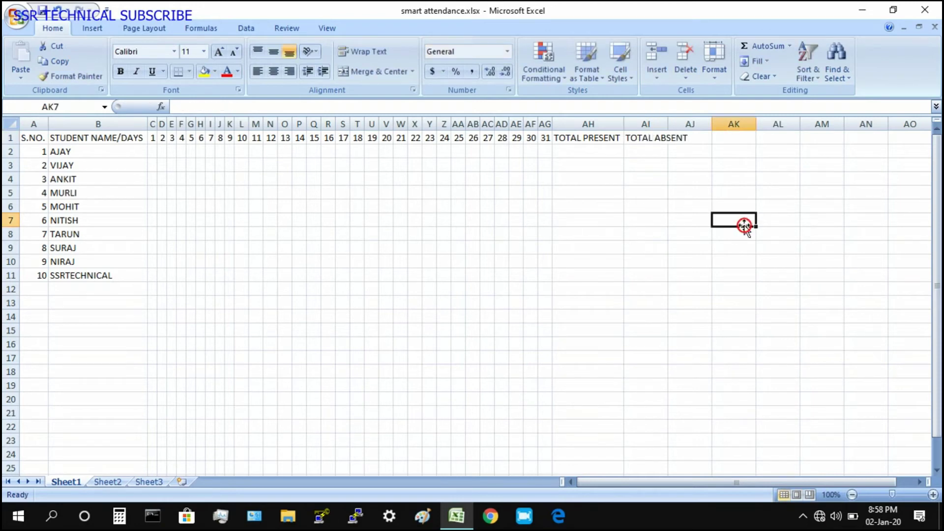
{"action": "left_click_drag", "start_coordinate": [671, 126], "coordinate": [694, 126]}
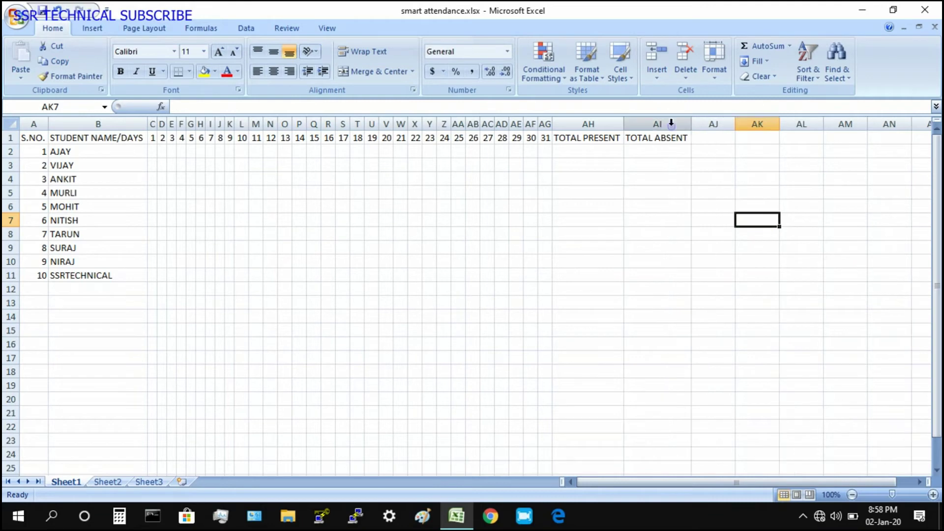
Add TOTAL LEAVE in AJ1 and widen column AJ to fit it
{"action": "left_click", "coordinate": [703, 138]}
{"action": "type", "text": "T"}
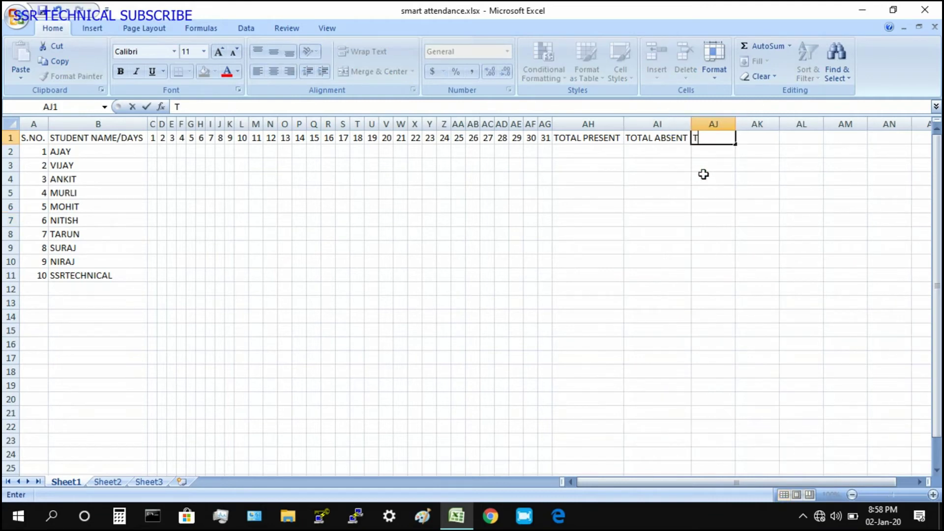
{"action": "type", "text": "OTAL "}
{"action": "type", "text": "LEAVE"}
{"action": "left_click", "coordinate": [781, 192]}
{"action": "left_click_drag", "start_coordinate": [736, 127], "coordinate": [741, 132]}
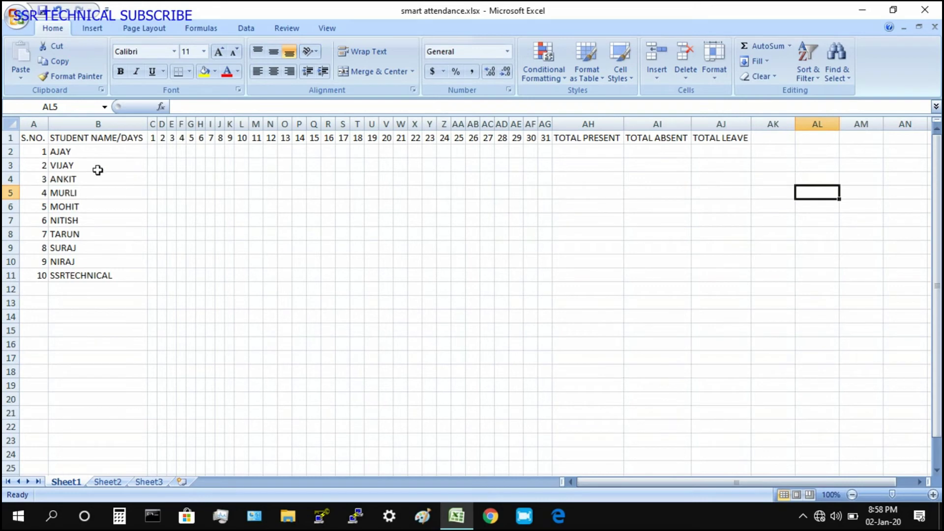
{"action": "mouse_move", "coordinate": [28, 137]}
{"action": "left_mouse_down"}
{"action": "mouse_move", "coordinate": [219, 173]}
{"action": "mouse_move", "coordinate": [716, 196]}
{"action": "mouse_move", "coordinate": [742, 280]}
{"action": "mouse_move", "coordinate": [741, 263]}
{"action": "mouse_move", "coordinate": [734, 285]}
{"action": "mouse_move", "coordinate": [730, 271]}
{"action": "left_mouse_up"}
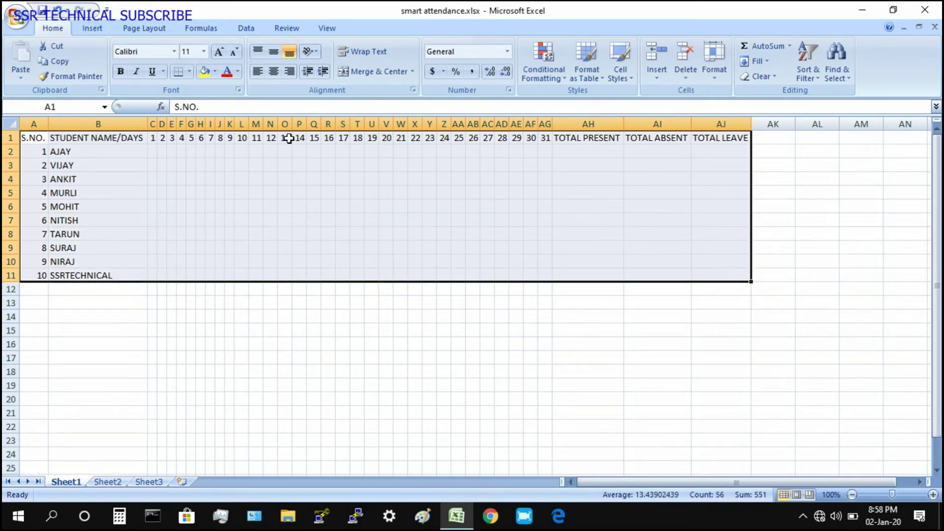
Apply All Borders to the table range A1:AJ12
{"action": "left_click", "coordinate": [76, 164]}
{"action": "left_click", "coordinate": [33, 138]}
{"action": "mouse_move", "coordinate": [75, 142]}
{"action": "left_mouse_down"}
{"action": "mouse_move", "coordinate": [688, 217]}
{"action": "mouse_move", "coordinate": [731, 293]}
{"action": "left_mouse_up"}
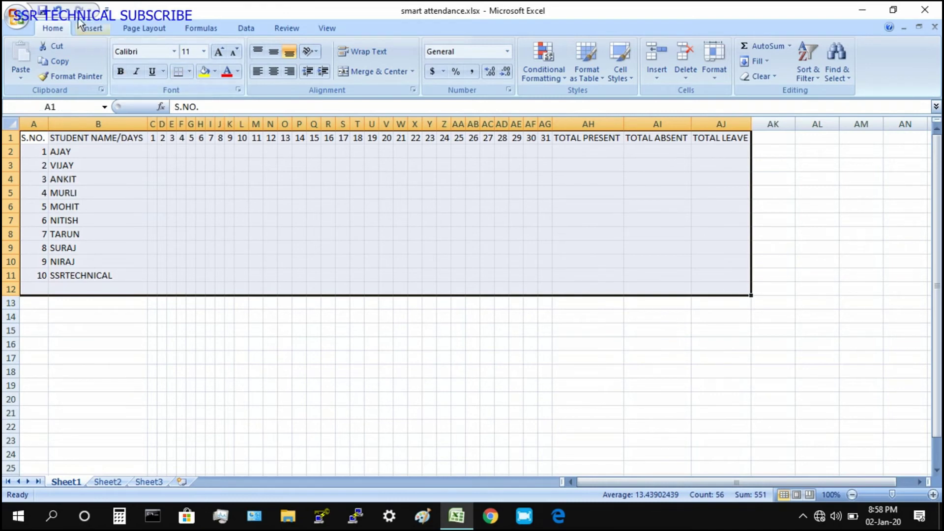
{"action": "left_click", "coordinate": [190, 72]}
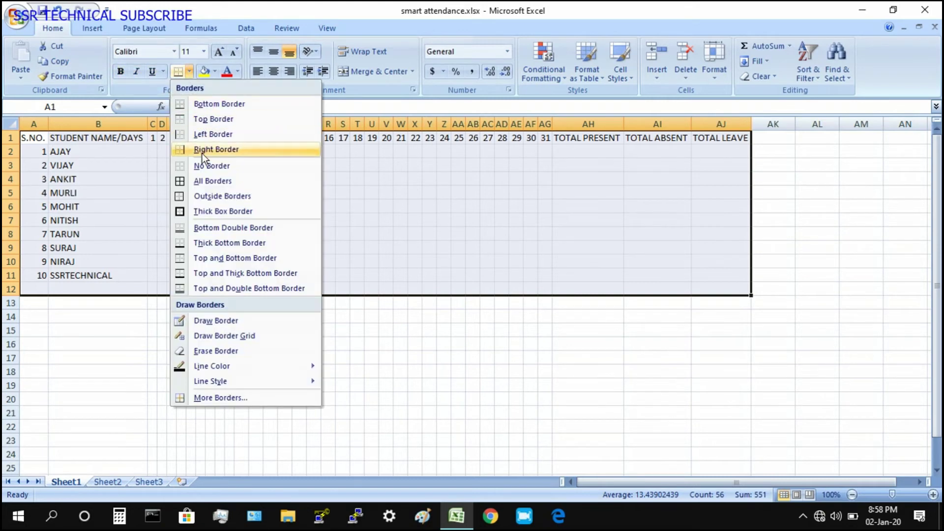
{"action": "left_click", "coordinate": [206, 181]}
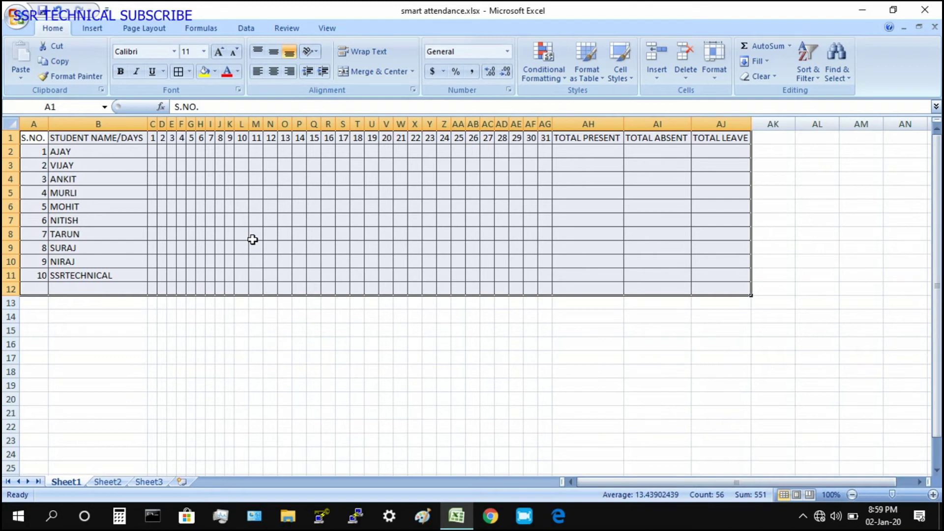
{"action": "left_click", "coordinate": [181, 166]}
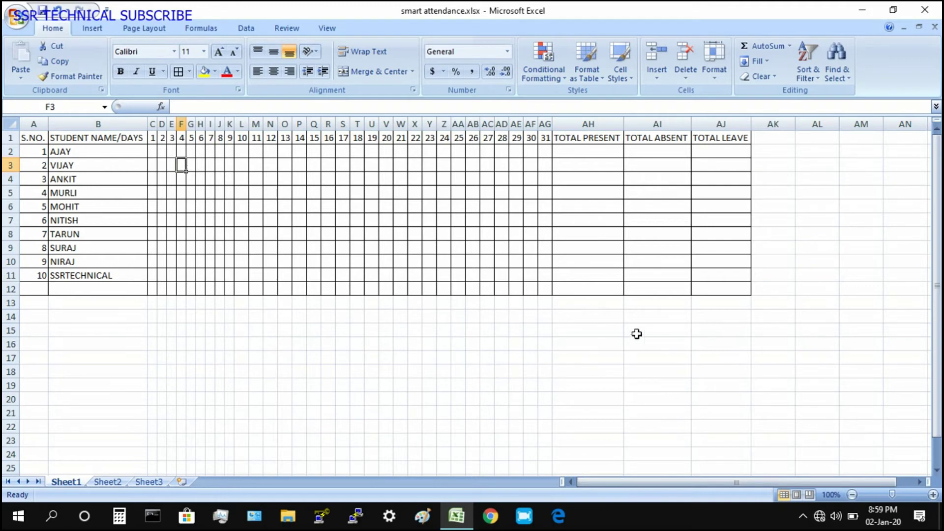
Check today's date on the taskbar calendar, then close it to return to the sheet
{"action": "left_click", "coordinate": [881, 525]}
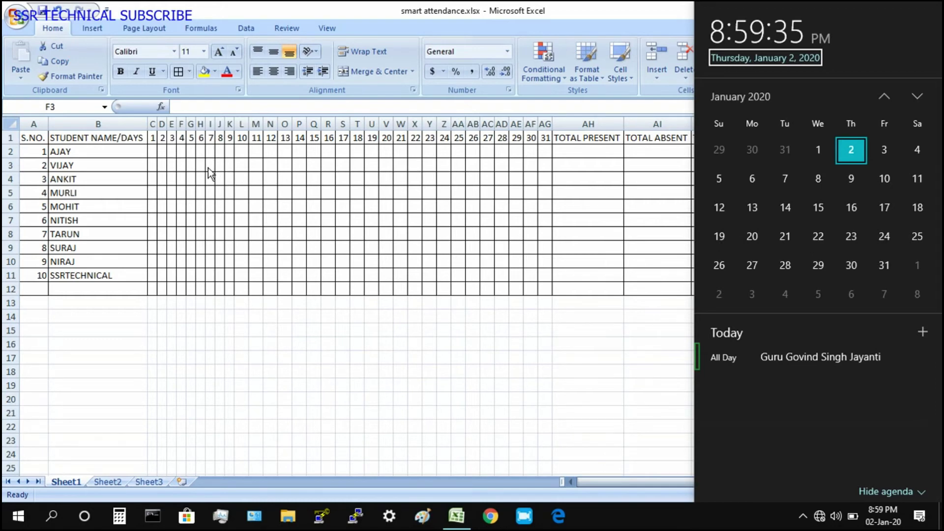
{"action": "left_click", "coordinate": [191, 139]}
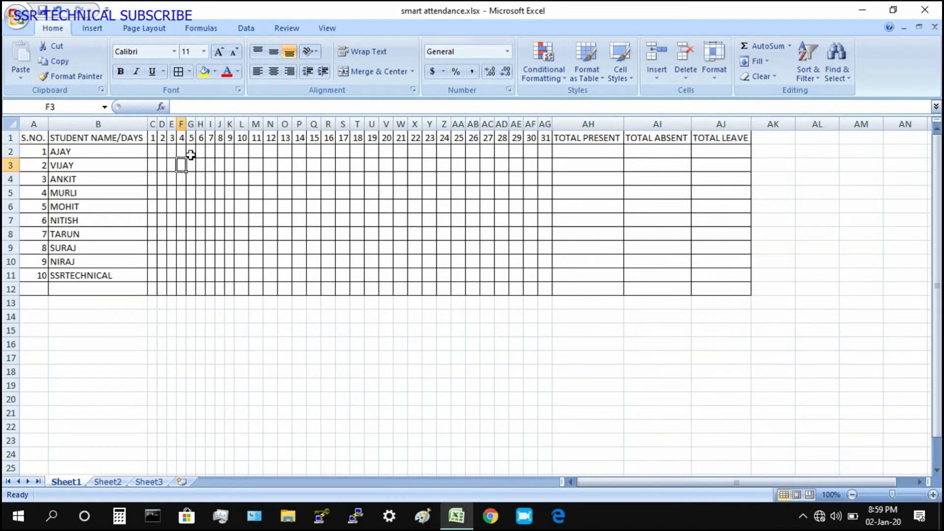
Apply red font to header cells G1, N1, U1 and AB1 (days 5, 12, 19, 26)
{"action": "left_click", "coordinate": [192, 138]}
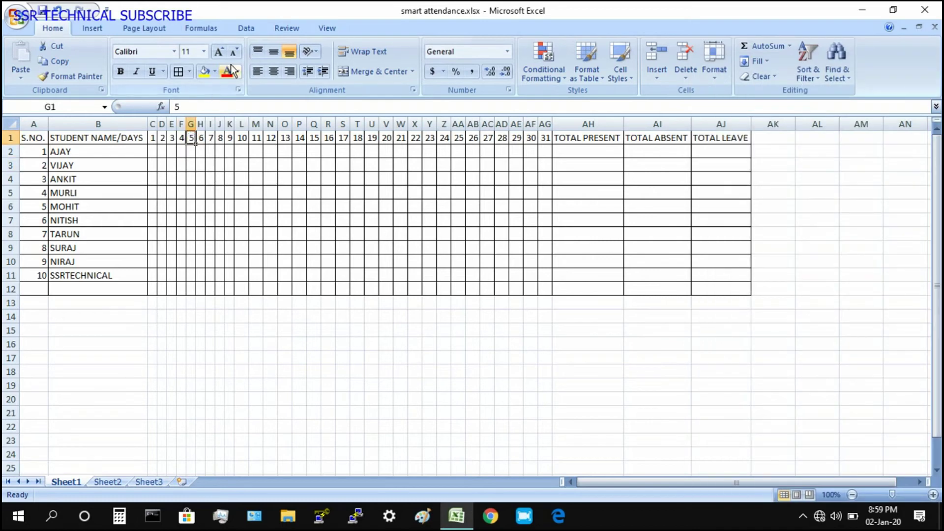
{"action": "left_click", "coordinate": [227, 73]}
{"action": "left_click", "coordinate": [269, 139]}
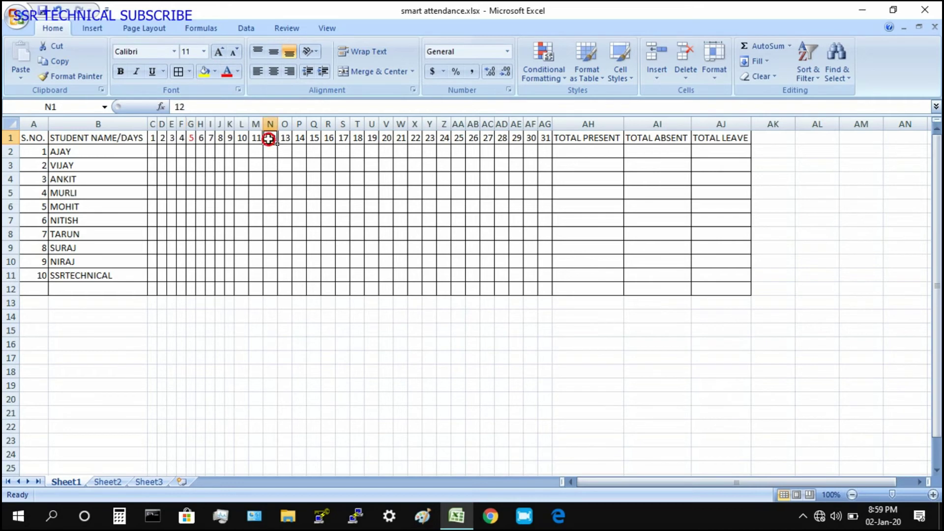
{"action": "left_click", "coordinate": [227, 72]}
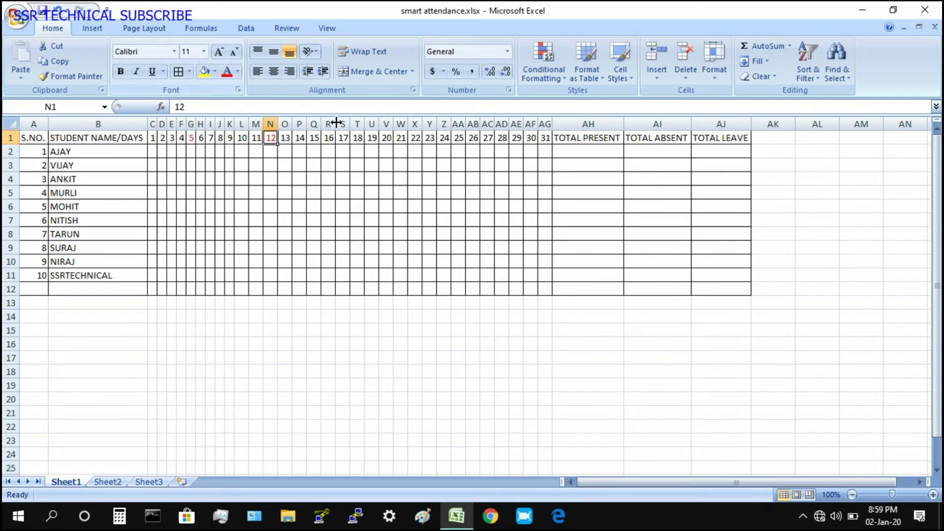
{"action": "left_click", "coordinate": [373, 139]}
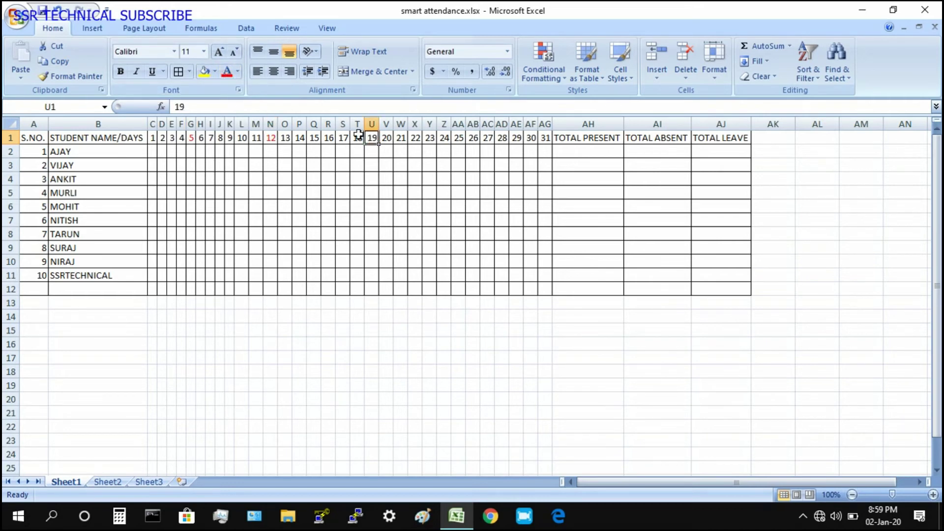
{"action": "left_click", "coordinate": [473, 139]}
{"action": "left_click", "coordinate": [226, 71]}
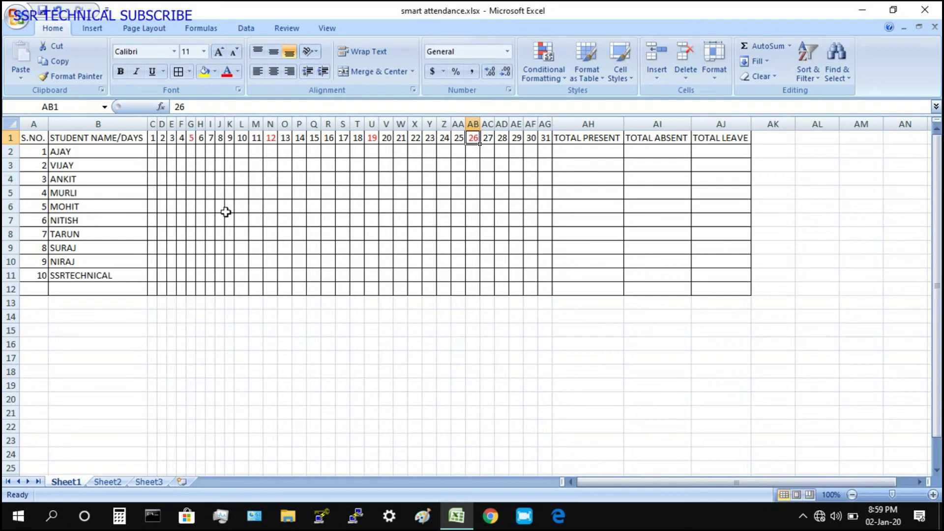
{"action": "left_click", "coordinate": [761, 422]}
Zoom to 120% and enter P, A, L repeatedly down C2:C11 for day 1
{"action": "left_click", "coordinate": [933, 495]}
{"action": "left_click", "coordinate": [933, 495]}
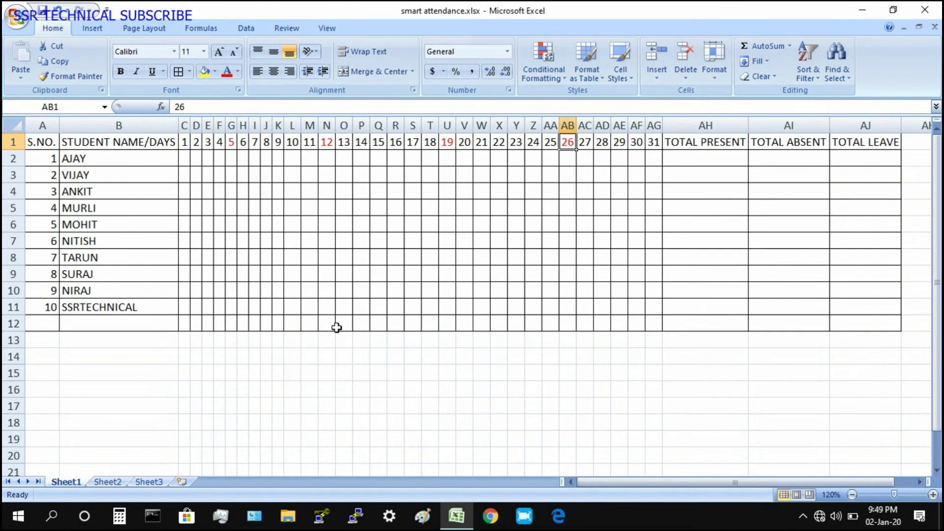
{"action": "left_click", "coordinate": [184, 160]}
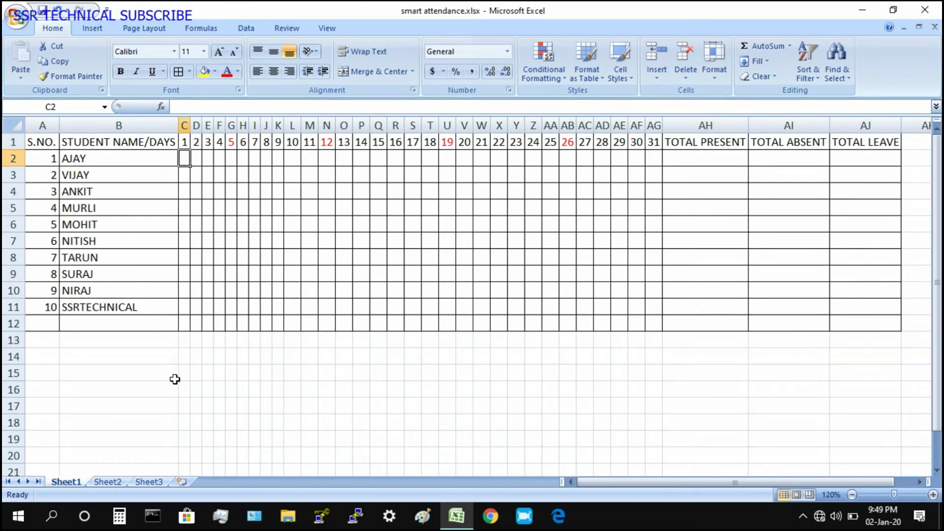
{"action": "type", "text": "P"}
{"action": "key", "text": "Return"}
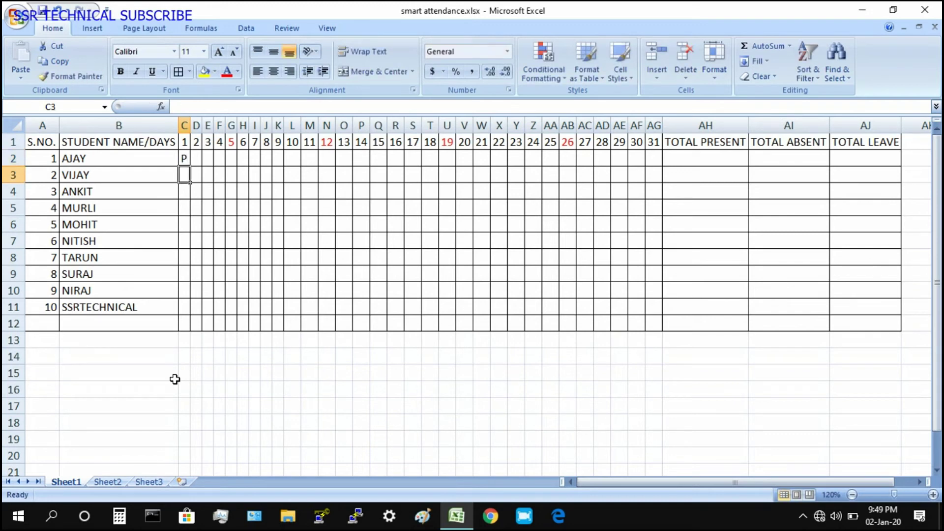
{"action": "type", "text": "A"}
{"action": "key", "text": "Return"}
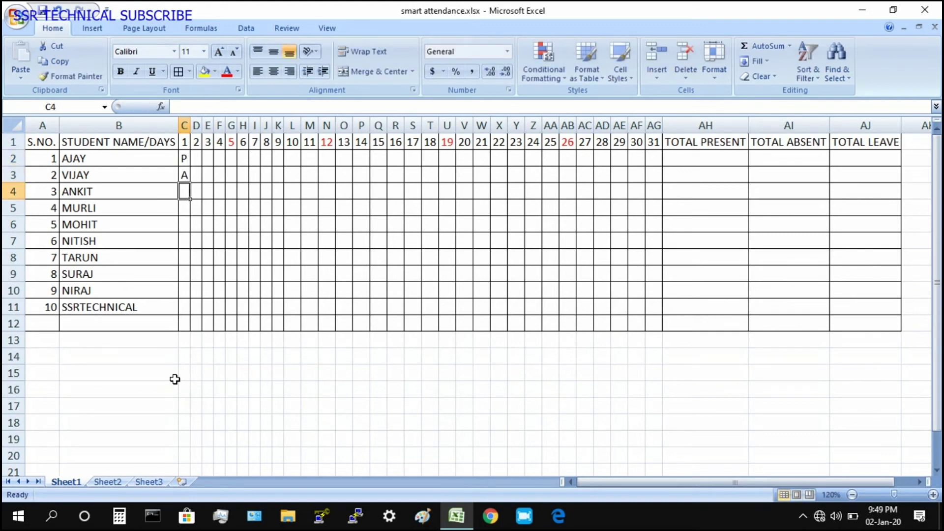
{"action": "type", "text": "L"}
{"action": "key", "text": "Return"}
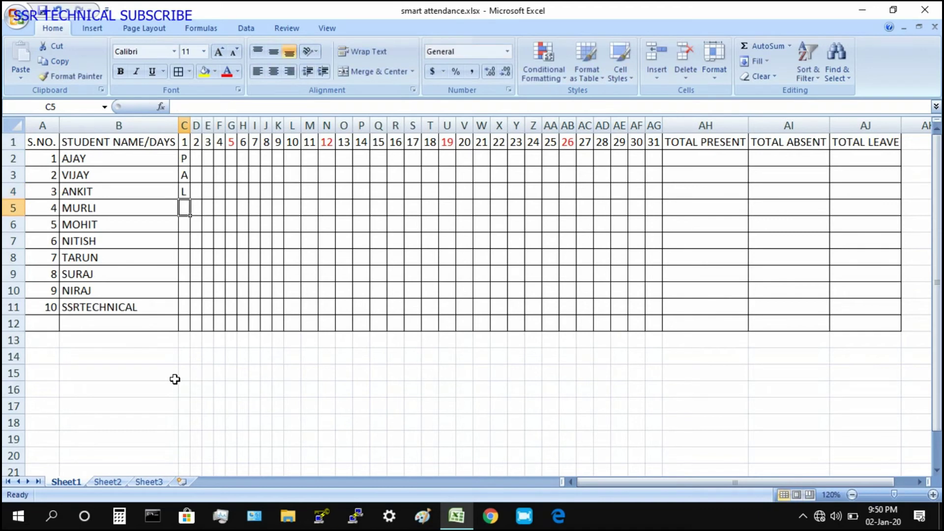
{"action": "type", "text": "P"}
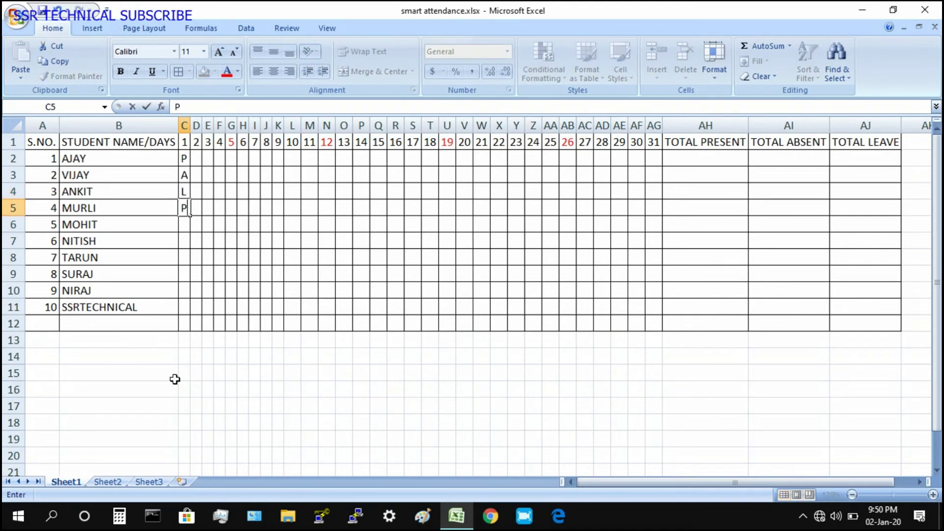
{"action": "key", "text": "Return"}
{"action": "type", "text": "A"}
{"action": "key", "text": "Return"}
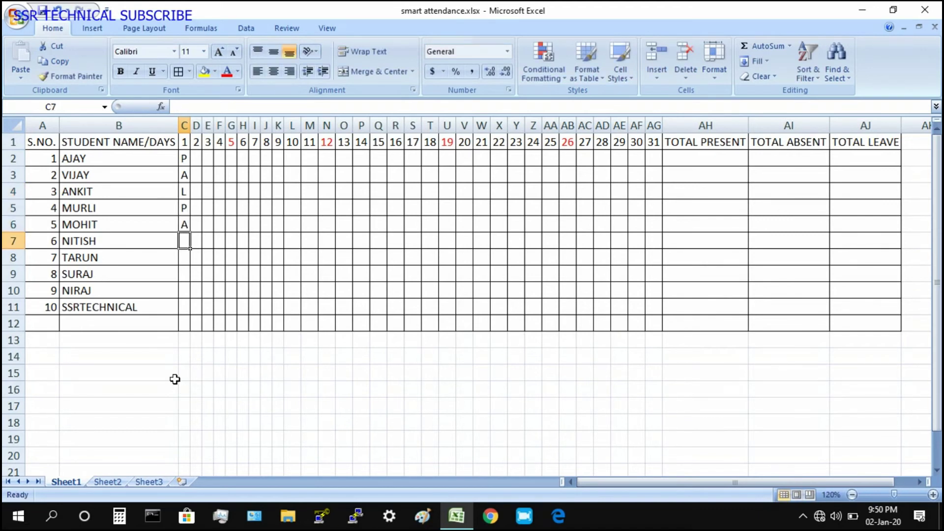
{"action": "type", "text": "L"}
{"action": "key", "text": "Return"}
{"action": "type", "text": "P"}
{"action": "key", "text": "Return"}
{"action": "type", "text": "A"}
{"action": "key", "text": "Return"}
{"action": "type", "text": "L"}
{"action": "key", "text": "Return"}
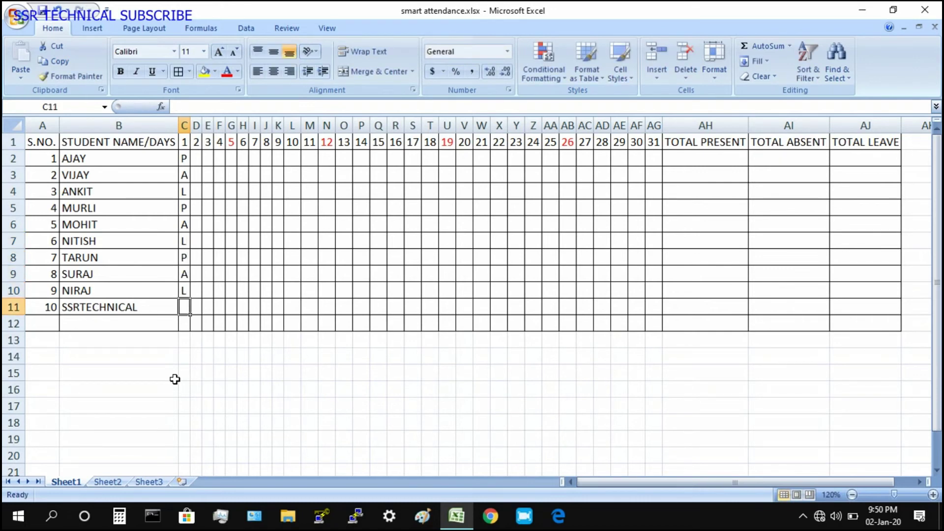
{"action": "type", "text": "P"}
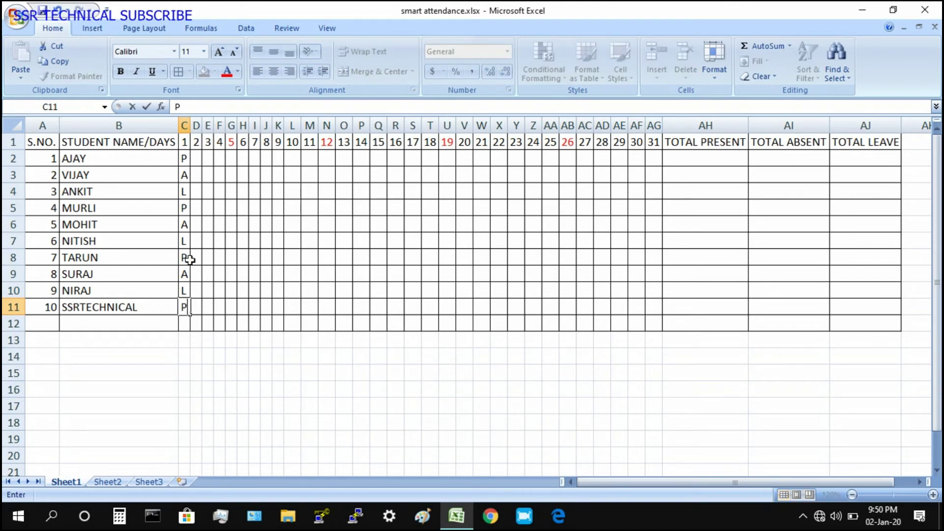
{"action": "left_click", "coordinate": [239, 387]}
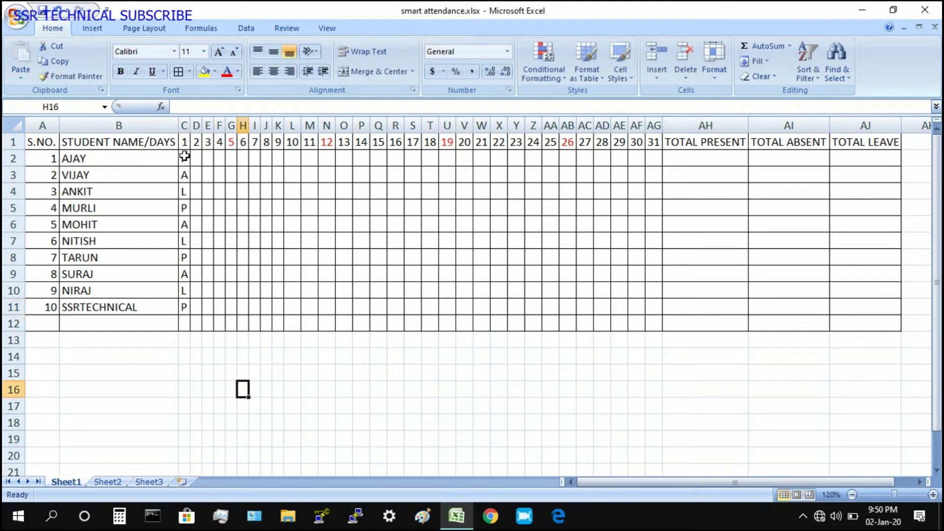
Fill the day-1 marks in C2:C11 rightward through column AG (day 31)
{"action": "left_click_drag", "start_coordinate": [183, 158], "coordinate": [179, 299]}
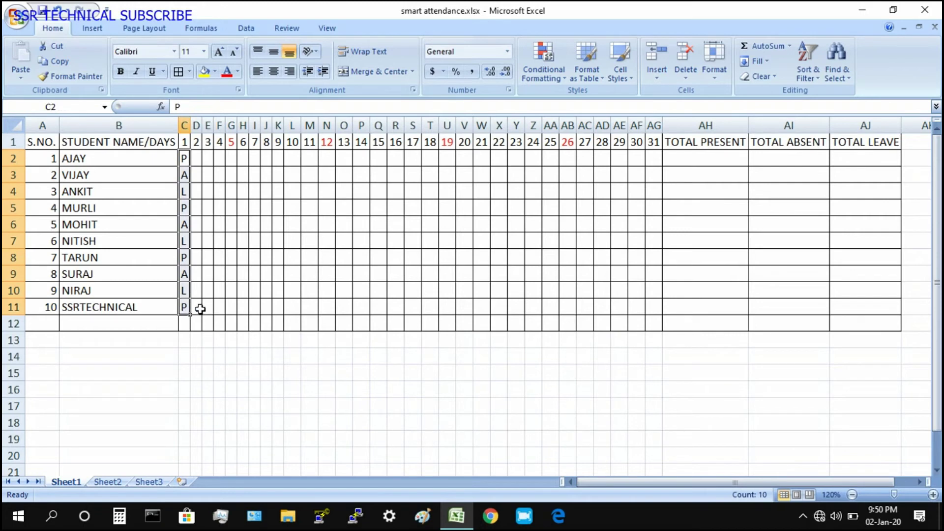
{"action": "left_click_drag", "start_coordinate": [189, 315], "coordinate": [668, 294]}
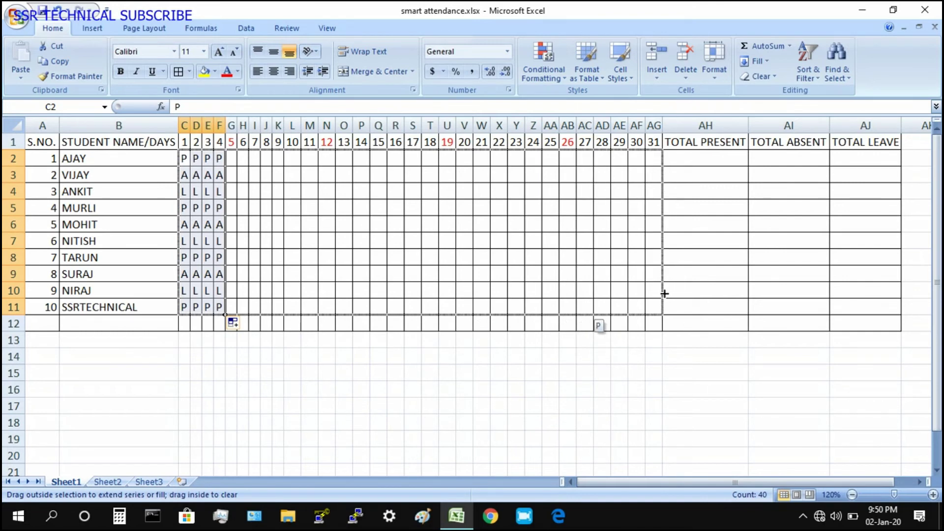
{"action": "left_click_drag", "start_coordinate": [659, 293], "coordinate": [659, 293]}
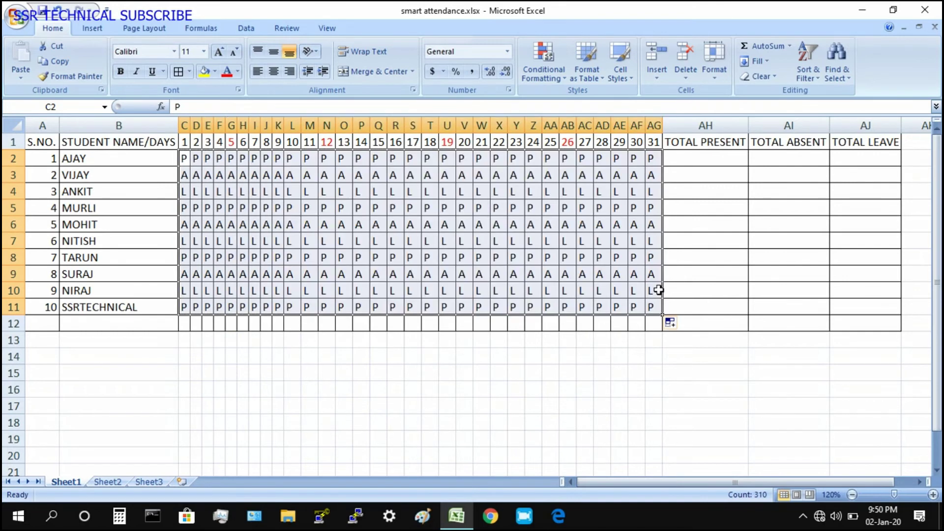
{"action": "left_click", "coordinate": [883, 516]}
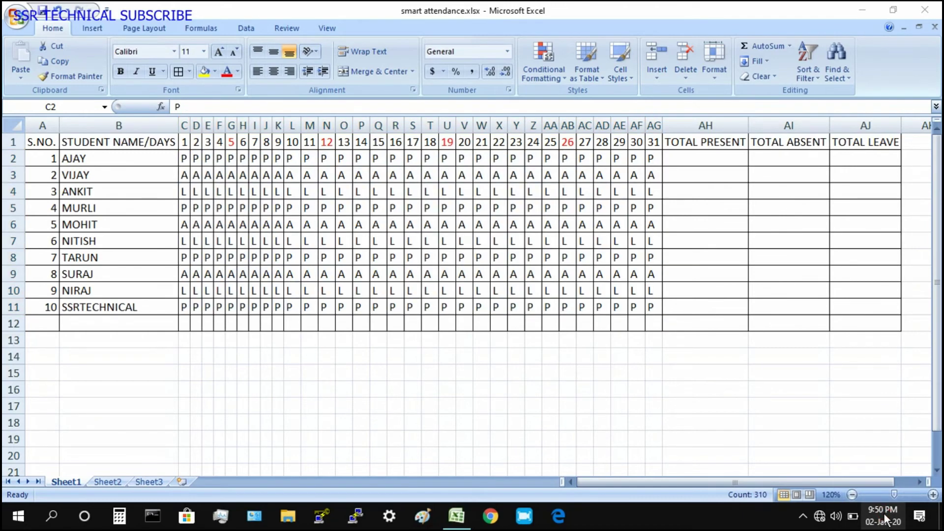
{"action": "left_click", "coordinate": [556, 375]}
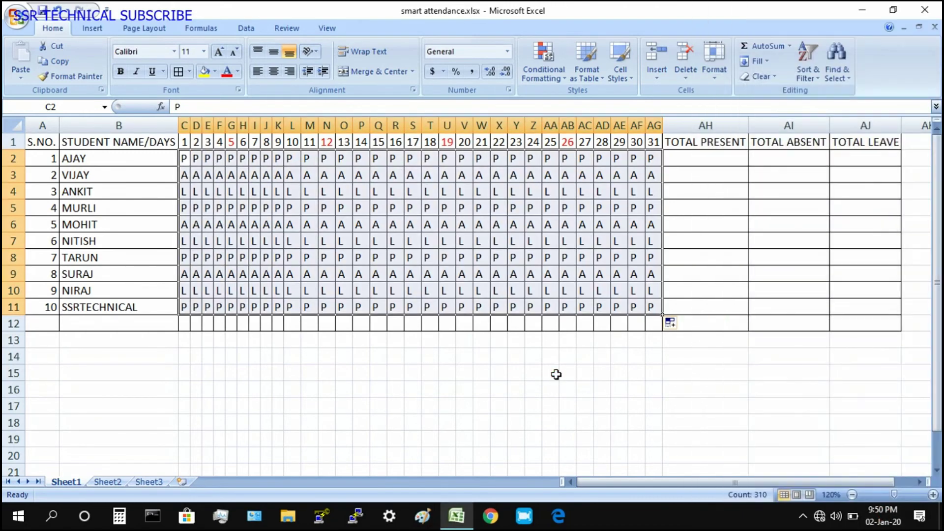
{"action": "left_click", "coordinate": [230, 158]}
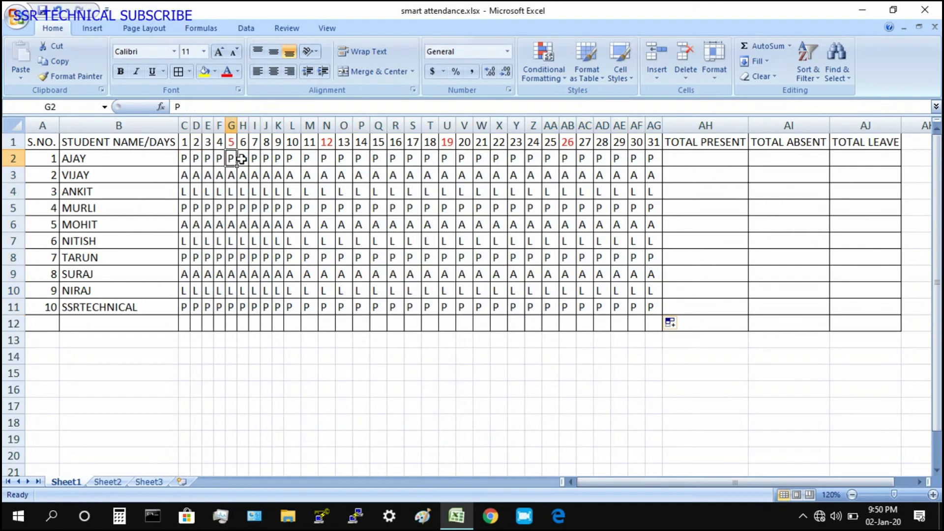
Delete the marks in G2:G11, N2:N11, U2:U11 and AB2:AB11
{"action": "left_click_drag", "start_coordinate": [236, 158], "coordinate": [227, 307]}
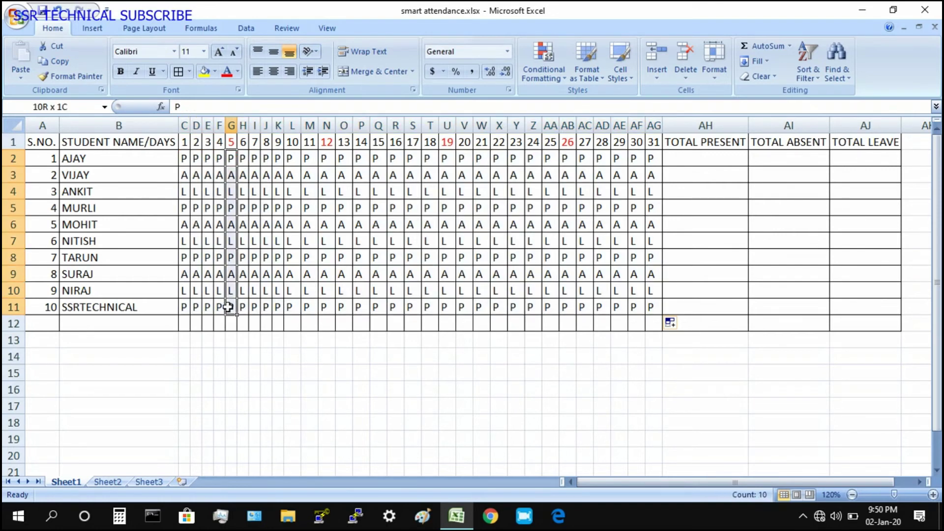
{"action": "key", "text": "Delete"}
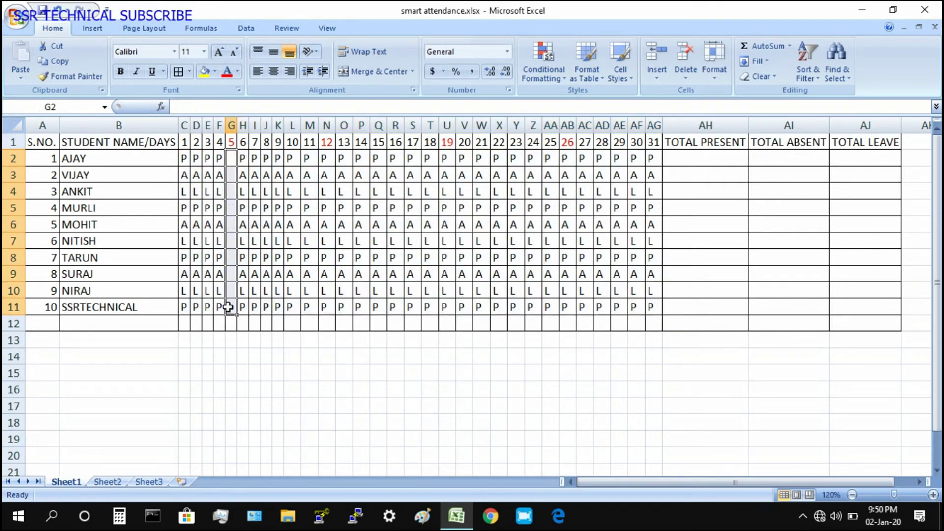
{"action": "left_click_drag", "start_coordinate": [324, 157], "coordinate": [325, 307]}
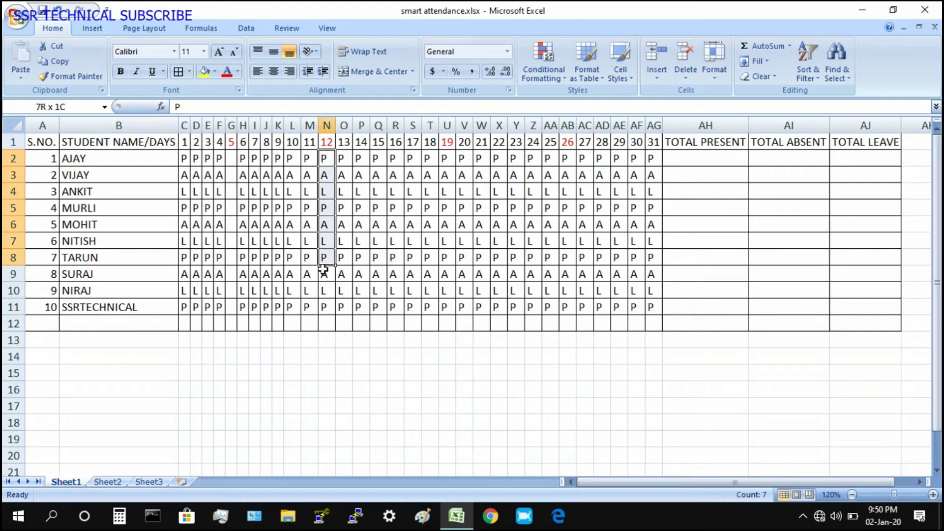
{"action": "key", "text": "Delete"}
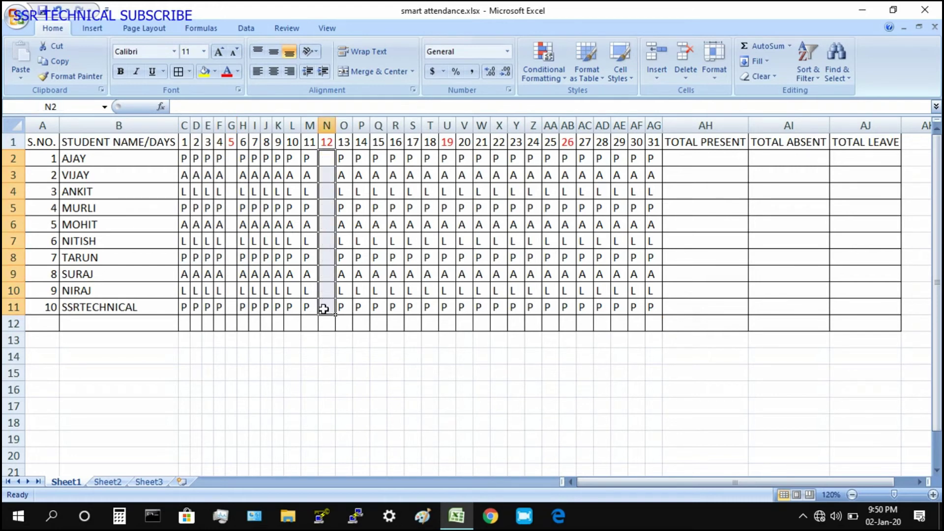
{"action": "left_click_drag", "start_coordinate": [446, 157], "coordinate": [447, 315]}
{"action": "key", "text": "Delete"}
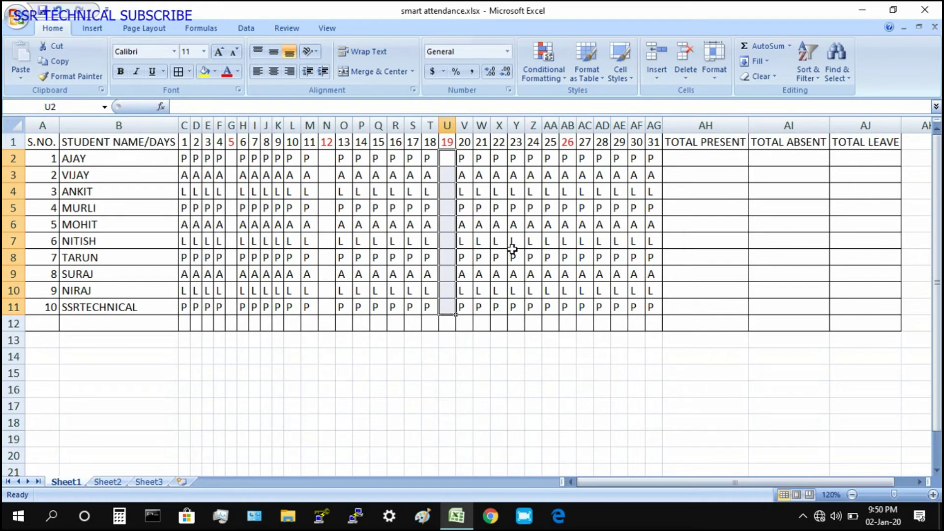
{"action": "left_click_drag", "start_coordinate": [565, 159], "coordinate": [569, 309]}
{"action": "key", "text": "Delete"}
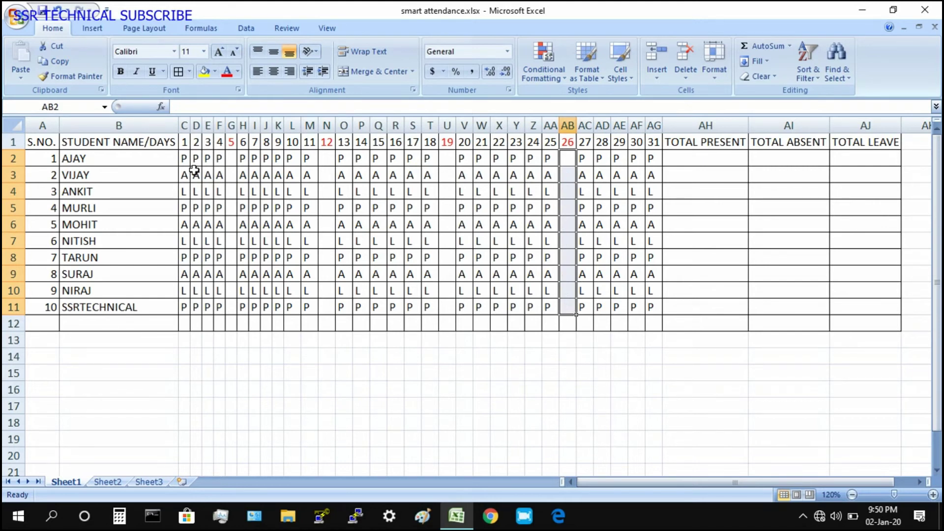
Enter =COUNTIF(C2:AG2,"P") in AH2 to count the first student's present days
{"action": "left_click", "coordinate": [688, 161]}
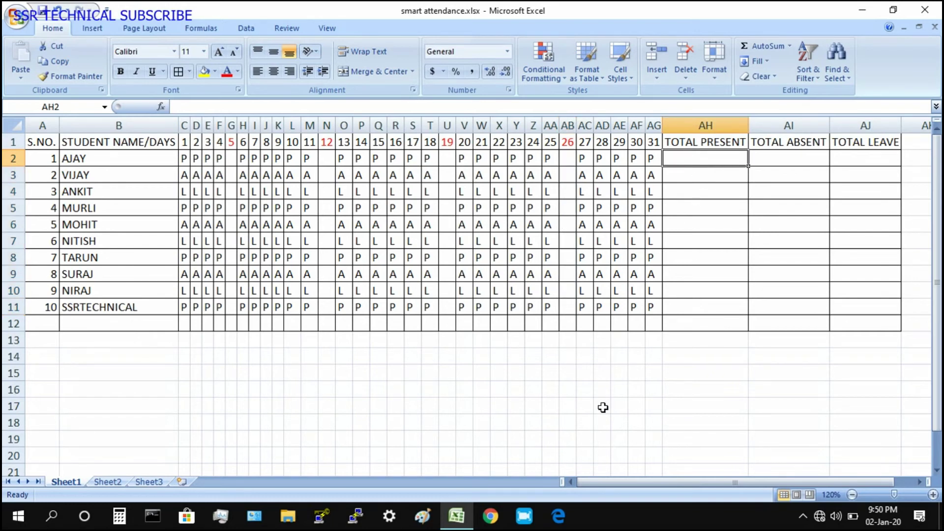
{"action": "type", "text": "=CO"}
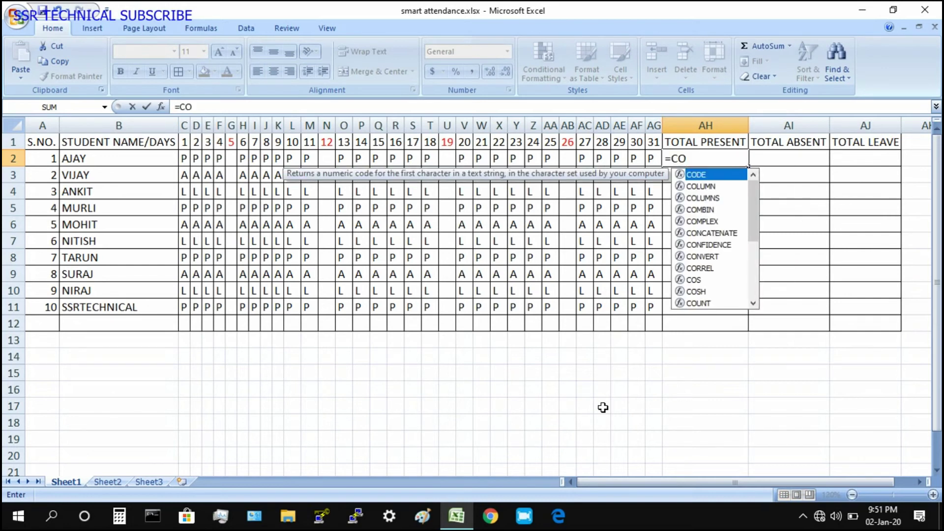
{"action": "type", "text": "UNTIF("}
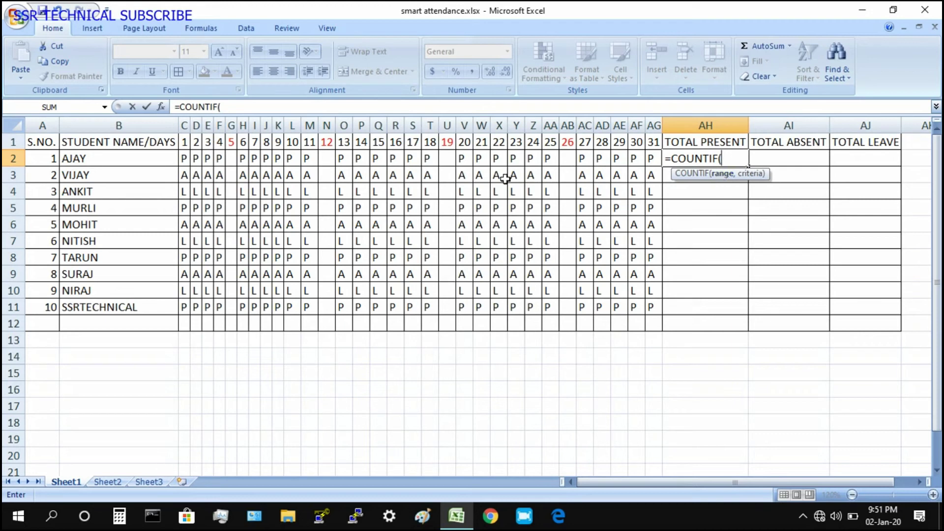
{"action": "mouse_move", "coordinate": [184, 159]}
{"action": "left_mouse_down"}
{"action": "mouse_move", "coordinate": [612, 142]}
{"action": "mouse_move", "coordinate": [653, 158]}
{"action": "left_mouse_up"}
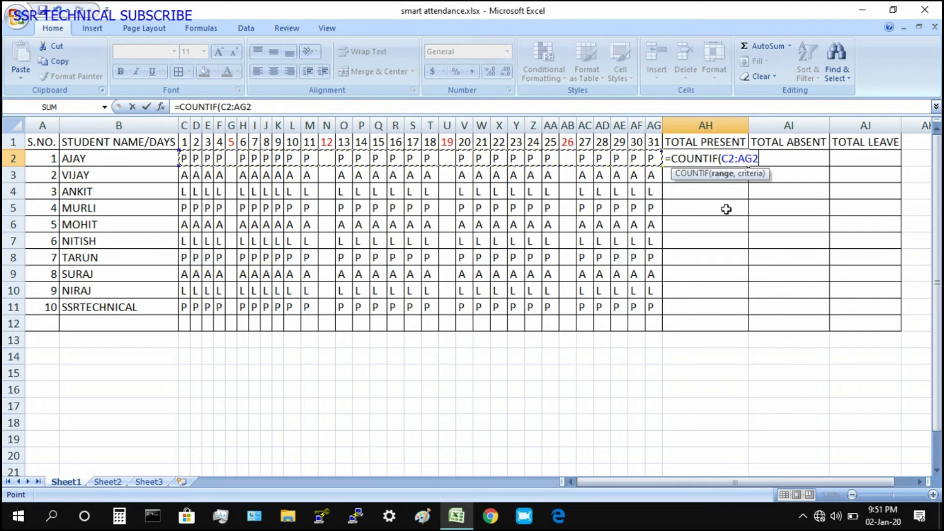
{"action": "type", "text": ","}
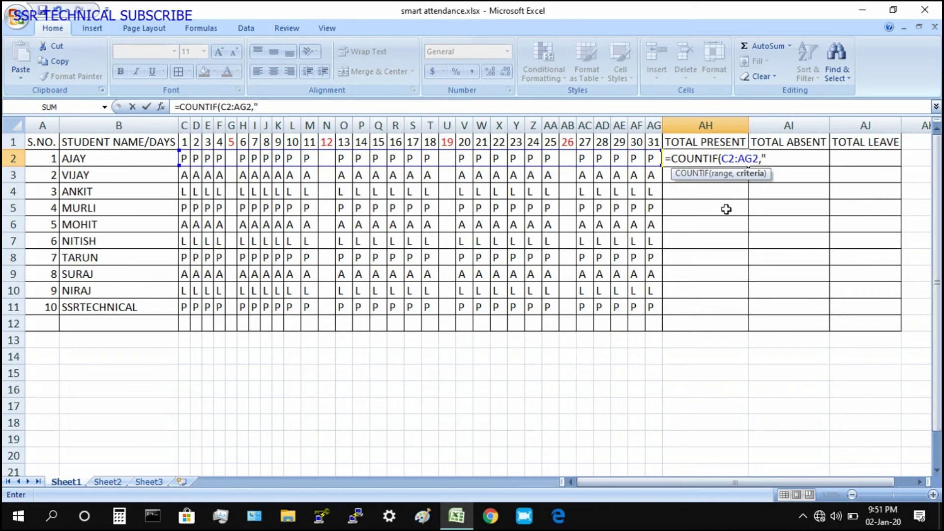
{"action": "type", "text": "\""}
{"action": "key", "text": "Return"}
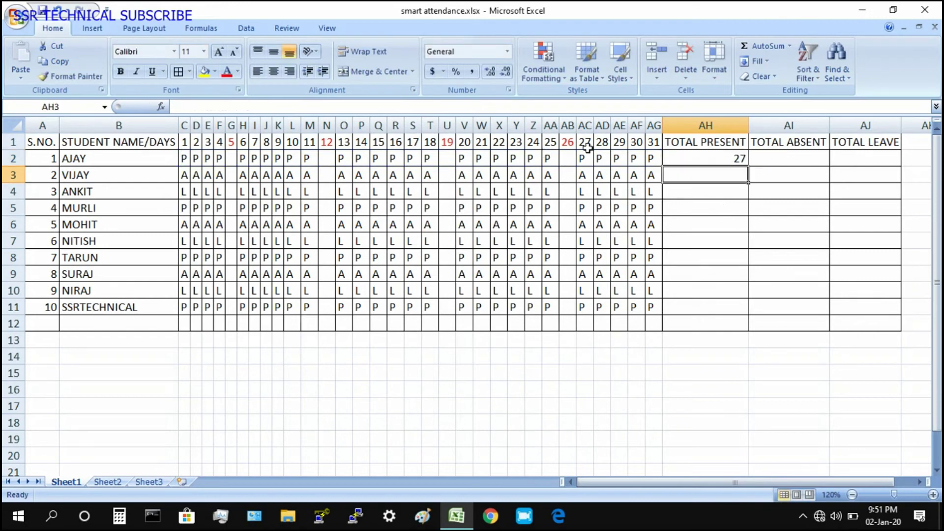
Copy the present count down to AH11 and delete the stray result in AH12
{"action": "left_click", "coordinate": [733, 159]}
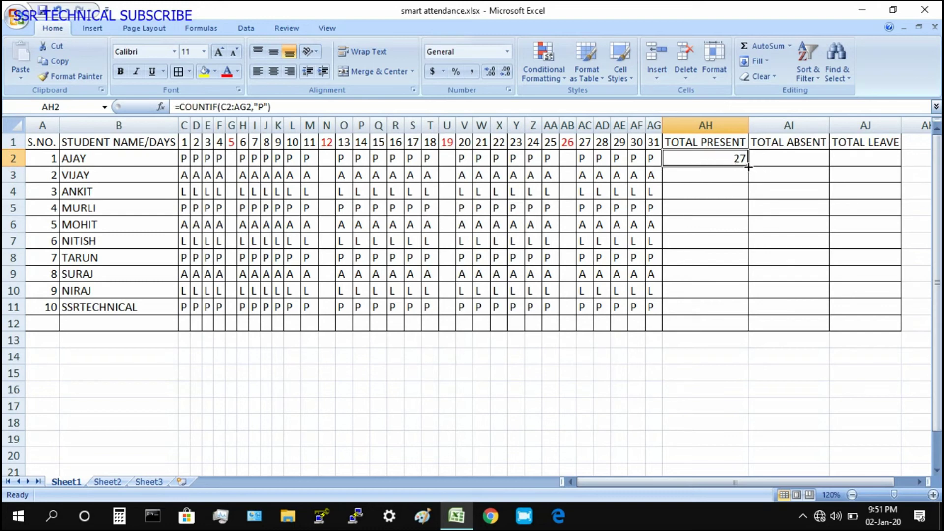
{"action": "left_click_drag", "start_coordinate": [748, 167], "coordinate": [744, 329]}
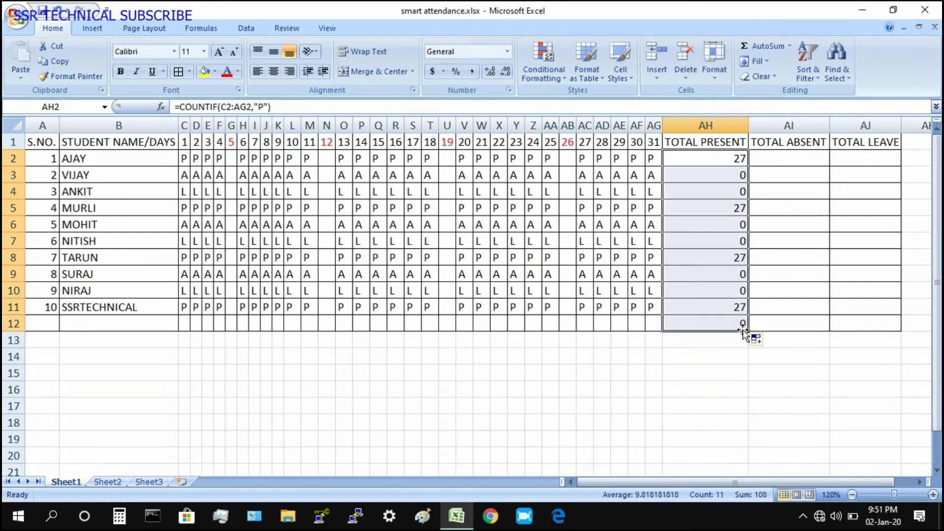
{"action": "left_click", "coordinate": [716, 324]}
{"action": "key", "text": "Delete"}
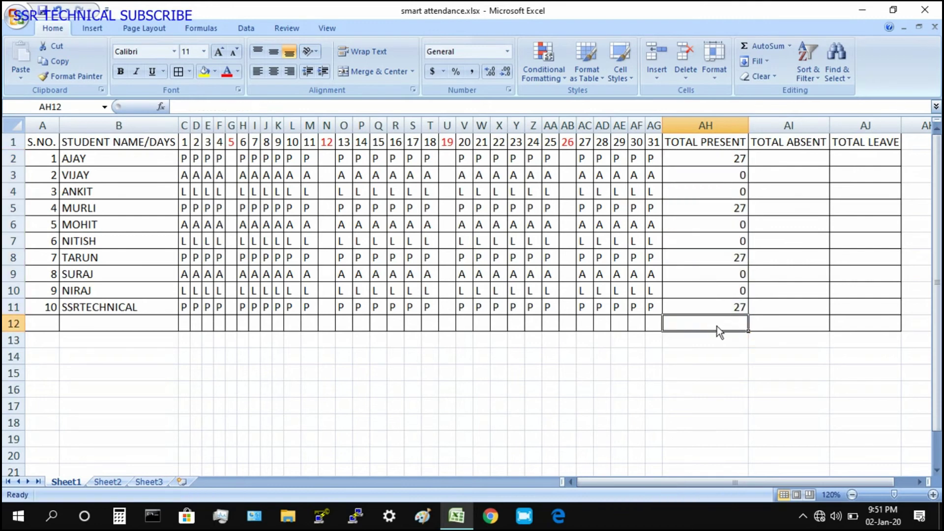
Enter =COUNTIF(C2:AG2,"A") in AI2 and copy it down to AI11
{"action": "left_click", "coordinate": [786, 160]}
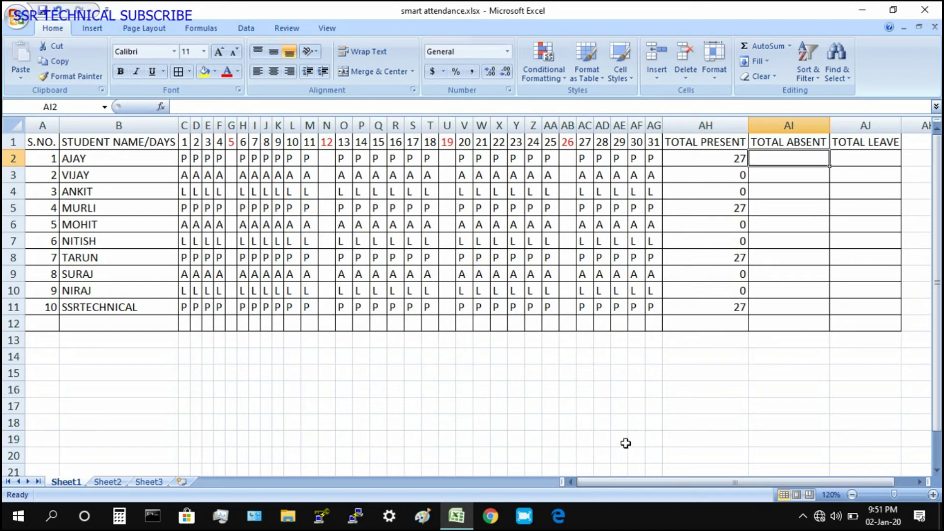
{"action": "type", "text": "=CO"}
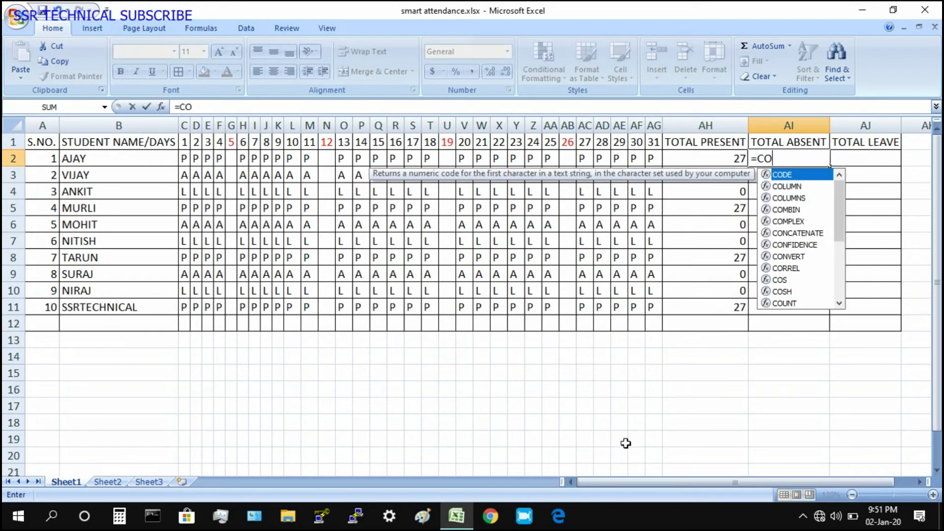
{"action": "type", "text": "UNTIF"}
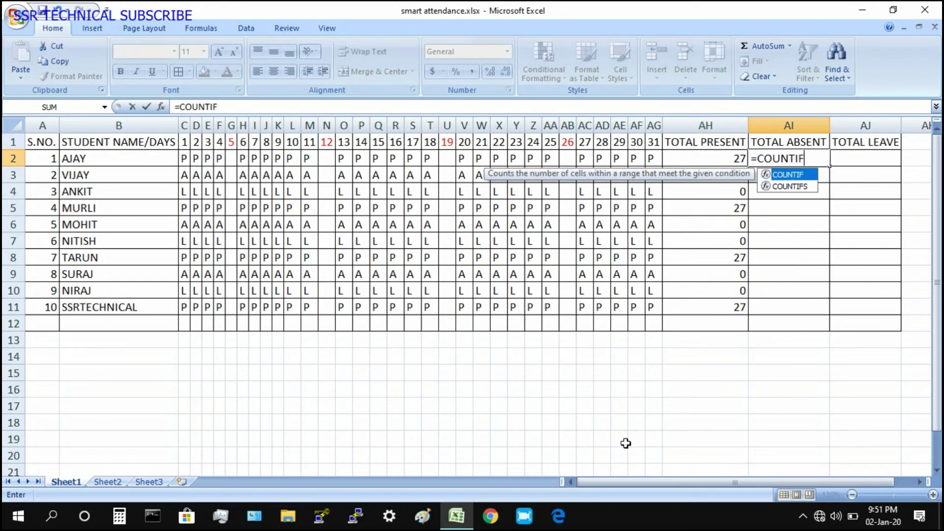
{"action": "type", "text": "("}
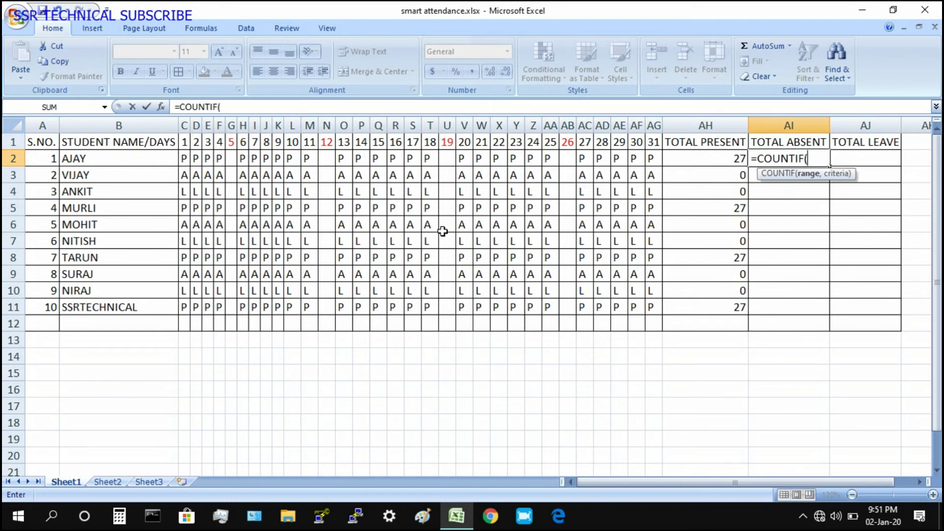
{"action": "left_click_drag", "start_coordinate": [186, 161], "coordinate": [652, 158]}
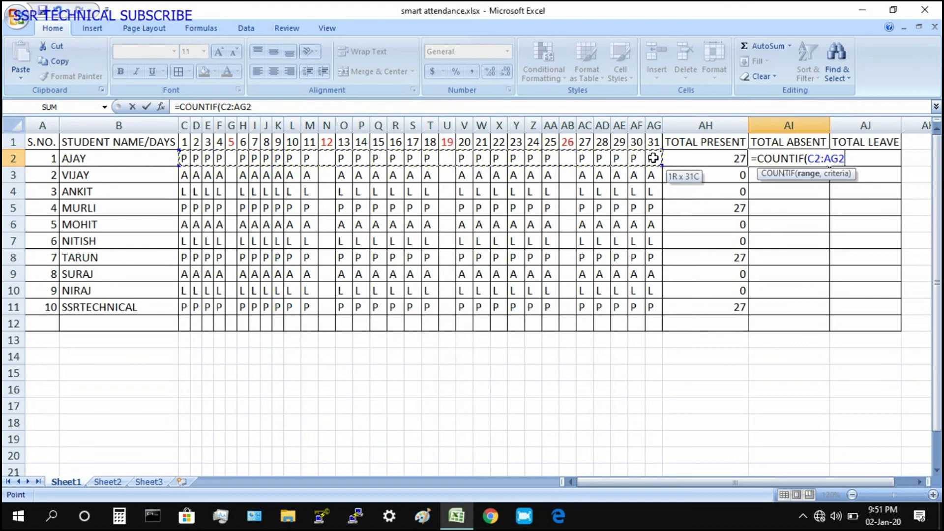
{"action": "type", "text": ",\"A"}
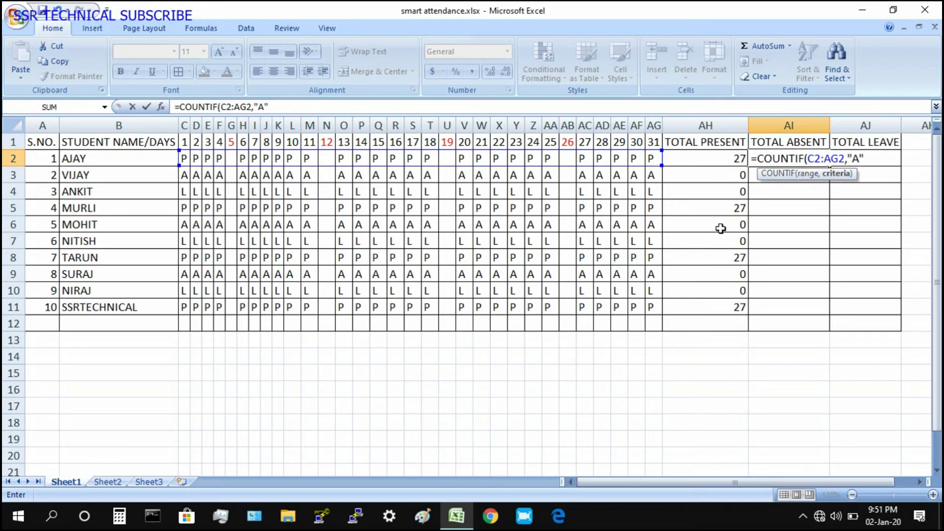
{"action": "key", "text": "Return"}
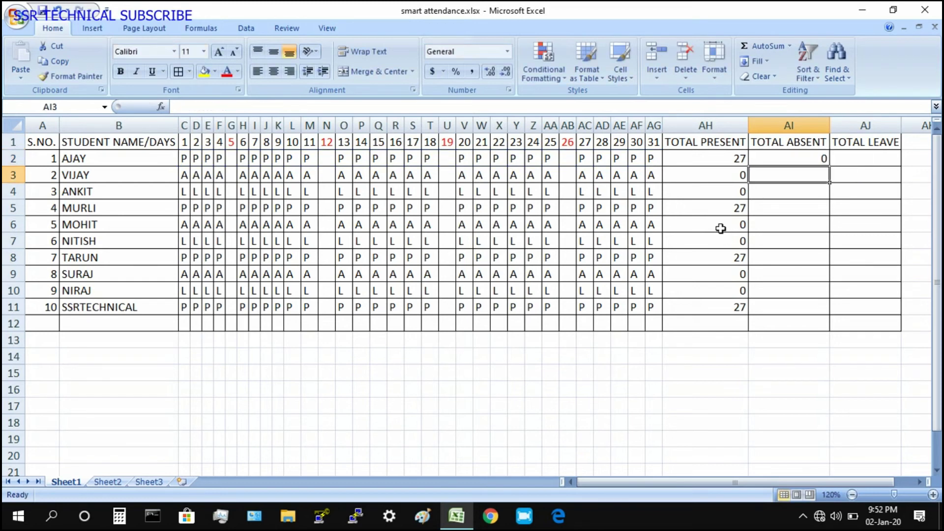
{"action": "left_click", "coordinate": [781, 158]}
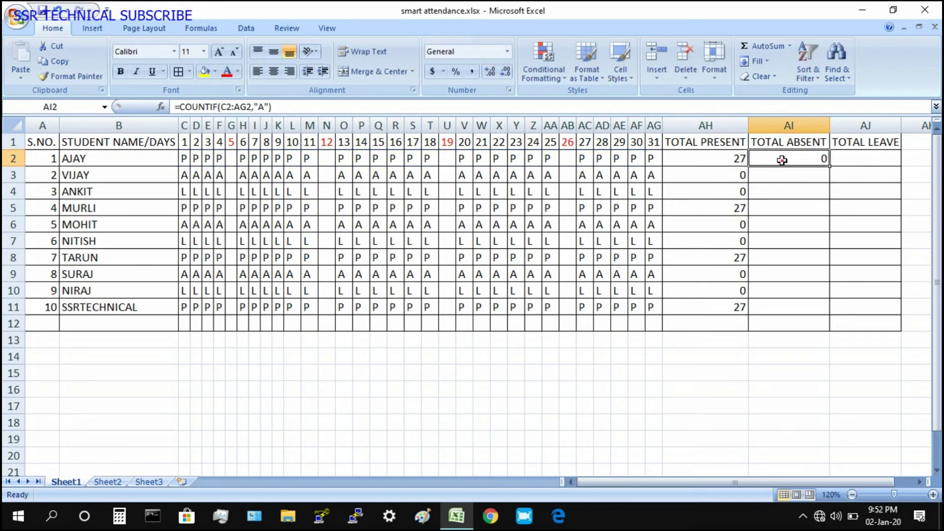
{"action": "left_click_drag", "start_coordinate": [830, 168], "coordinate": [828, 312]}
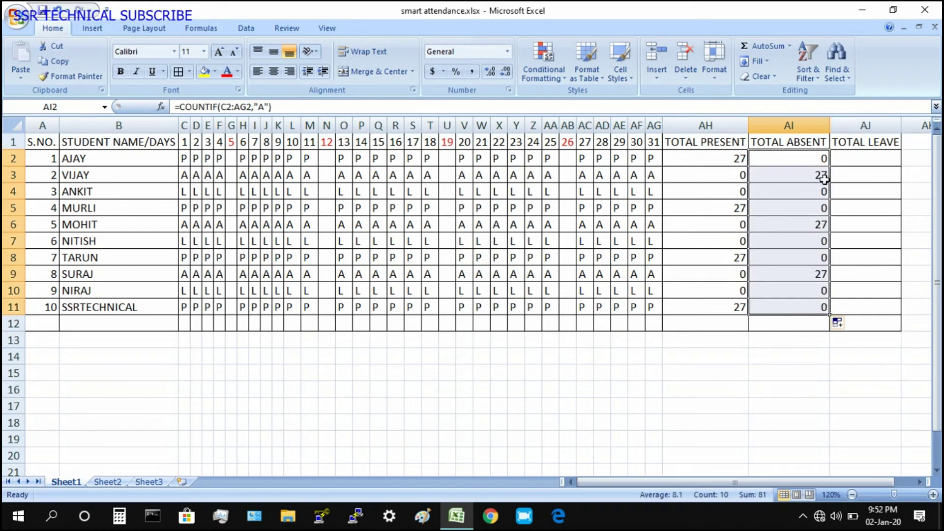
{"action": "left_click", "coordinate": [857, 159]}
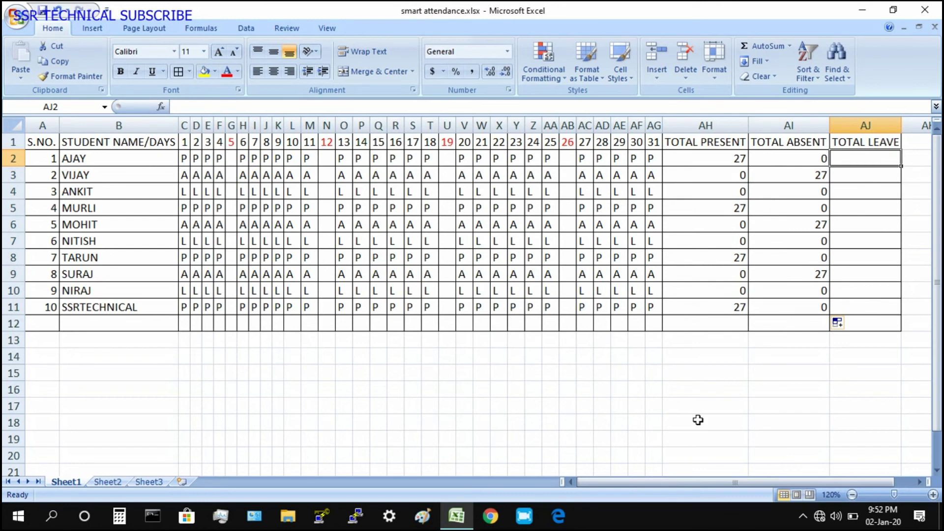
Enter =COUNTIF(C2:AG2,"L") in AJ2 and copy it down to AJ11
{"action": "type", "text": "="}
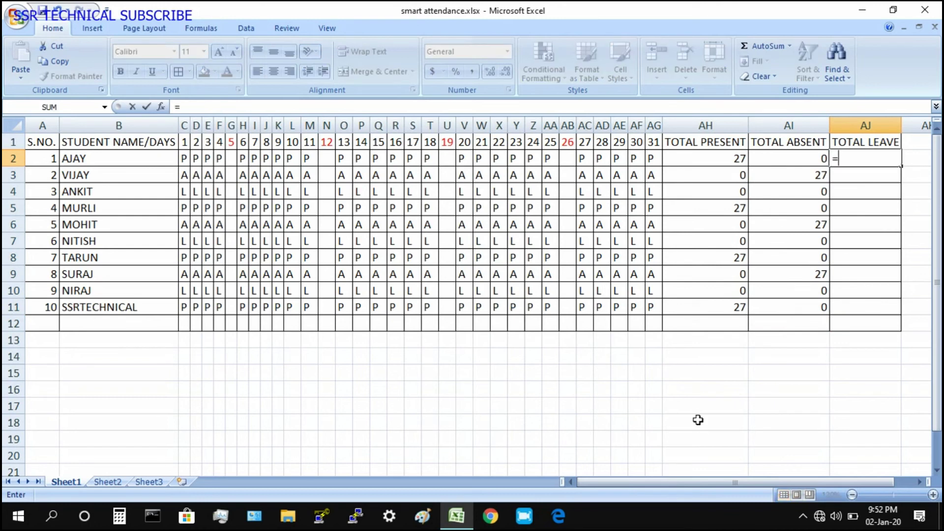
{"action": "type", "text": "COU"}
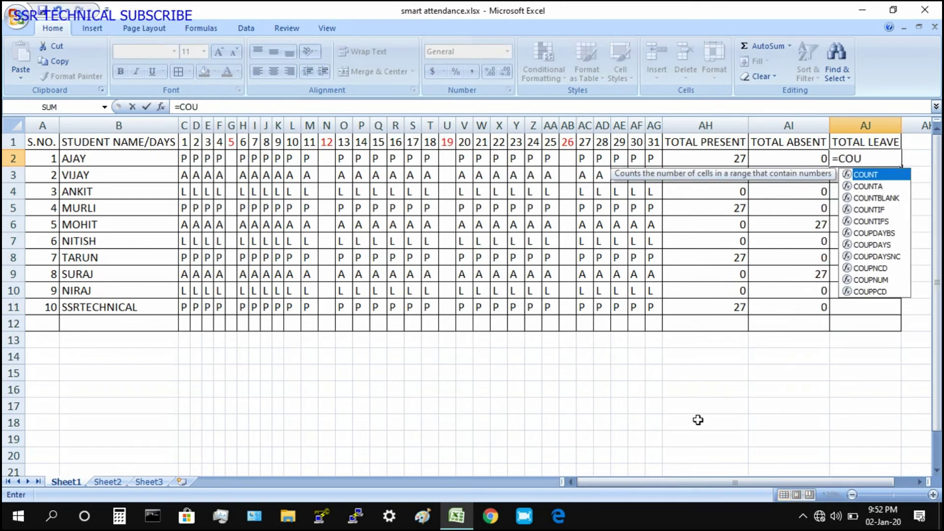
{"action": "type", "text": "NTIF"}
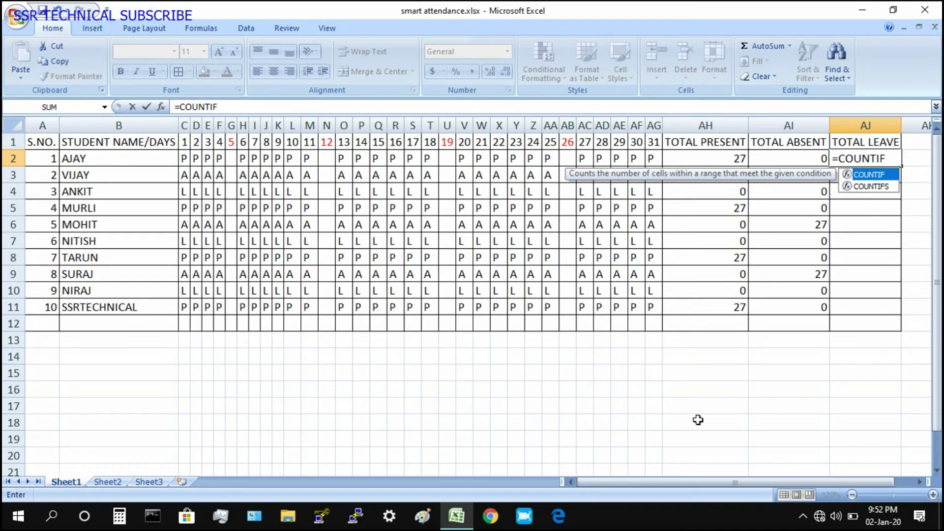
{"action": "type", "text": "("}
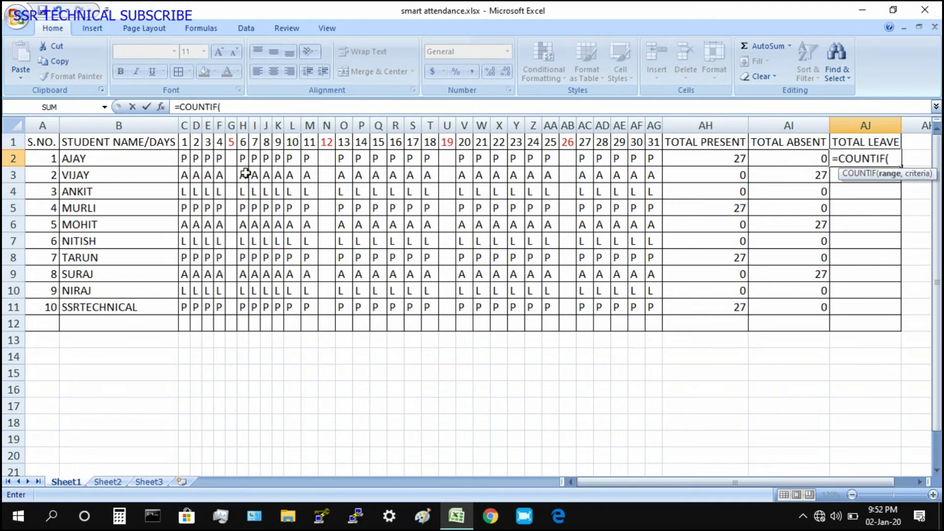
{"action": "left_click_drag", "start_coordinate": [186, 158], "coordinate": [663, 157]}
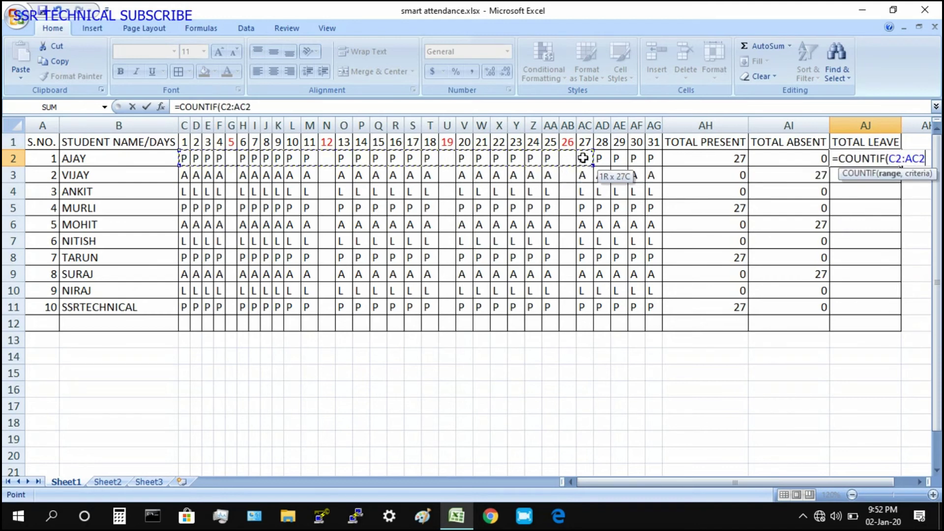
{"action": "left_click_drag", "start_coordinate": [663, 157], "coordinate": [653, 157]}
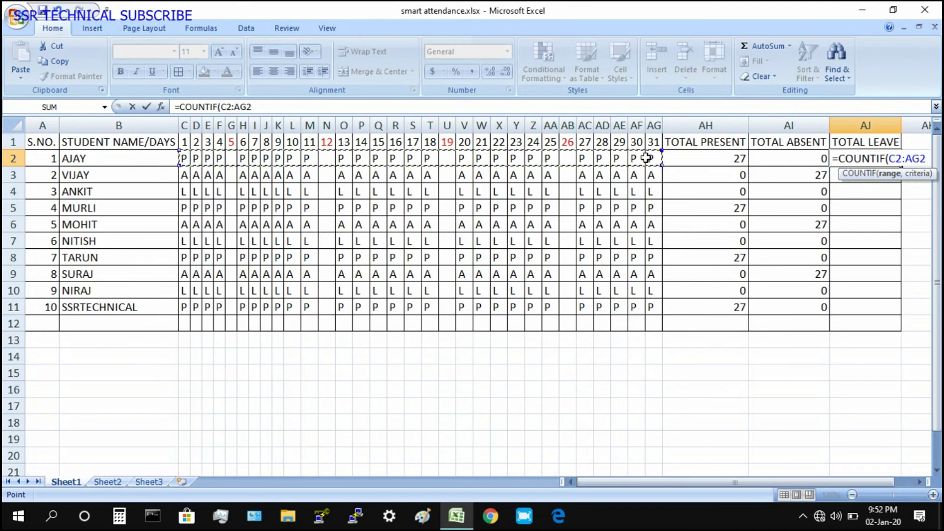
{"action": "type", "text": ","}
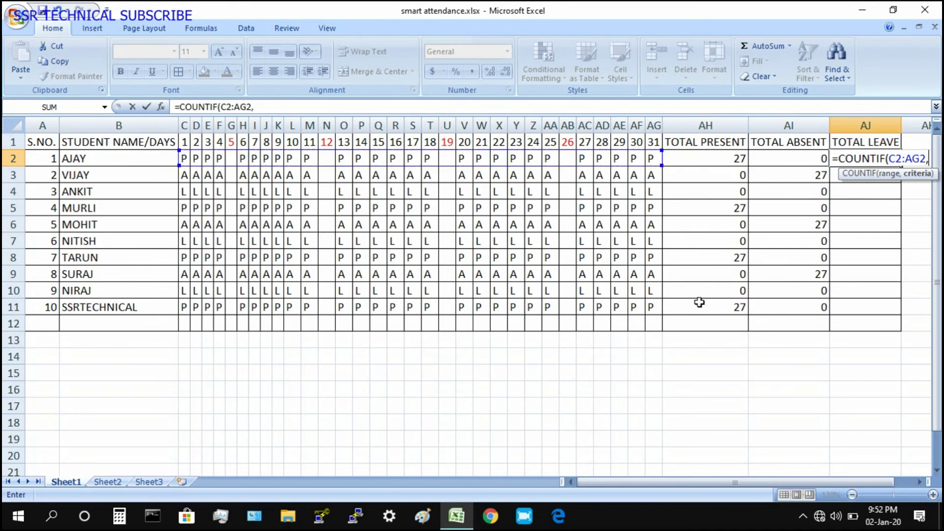
{"action": "type", "text": "\"L"}
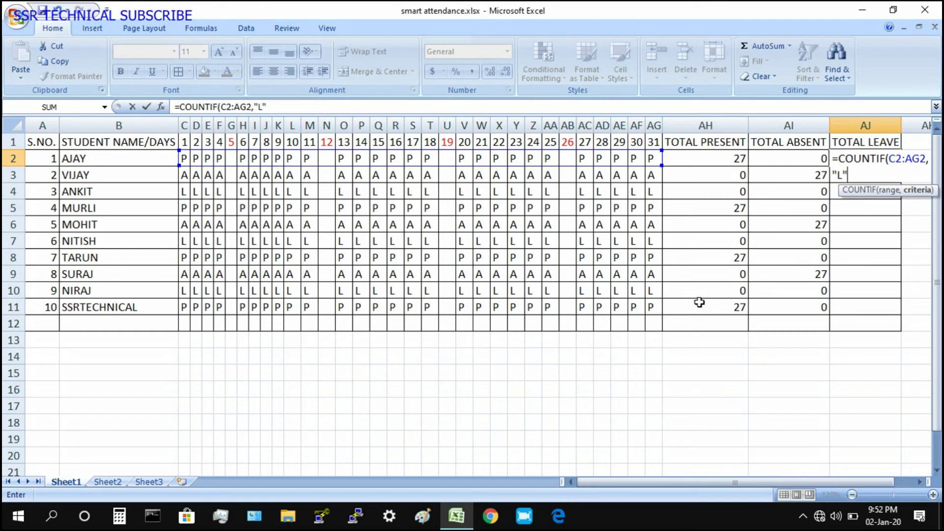
{"action": "key", "text": "Return"}
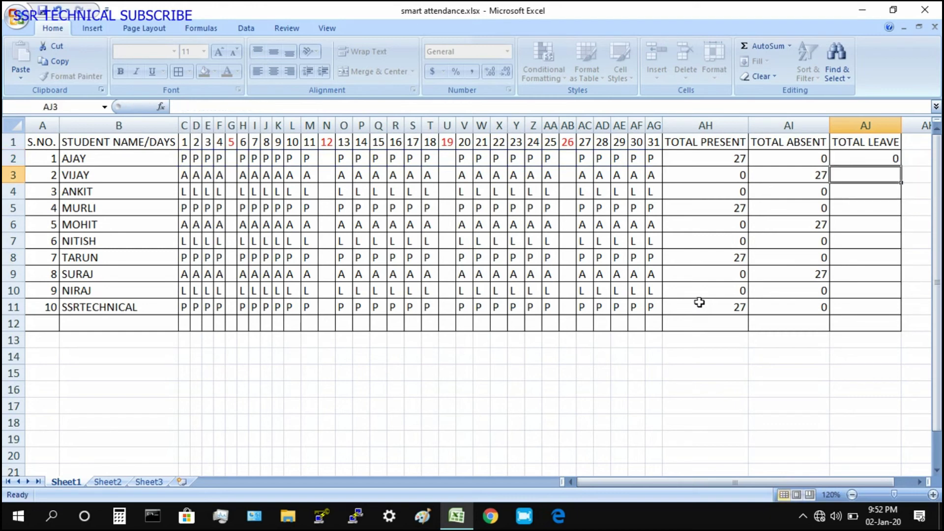
{"action": "left_click", "coordinate": [885, 158]}
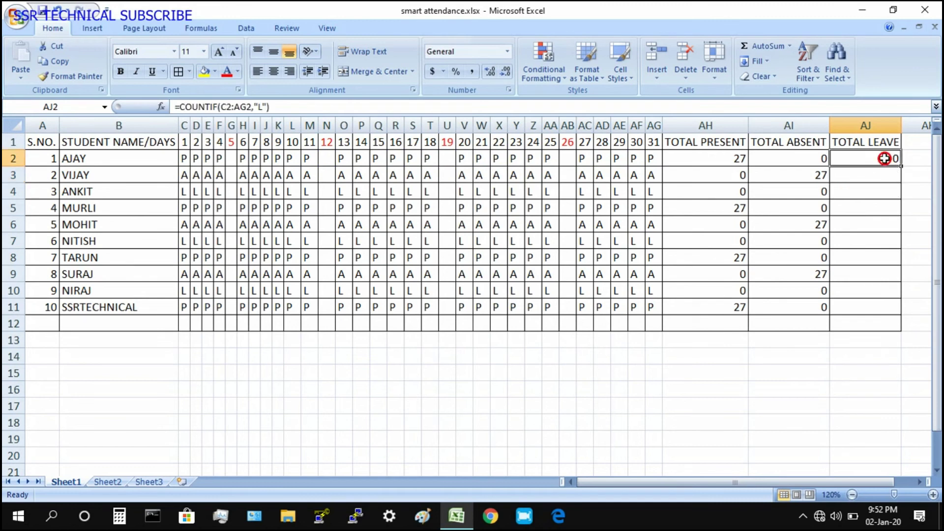
{"action": "left_click_drag", "start_coordinate": [899, 167], "coordinate": [899, 313]}
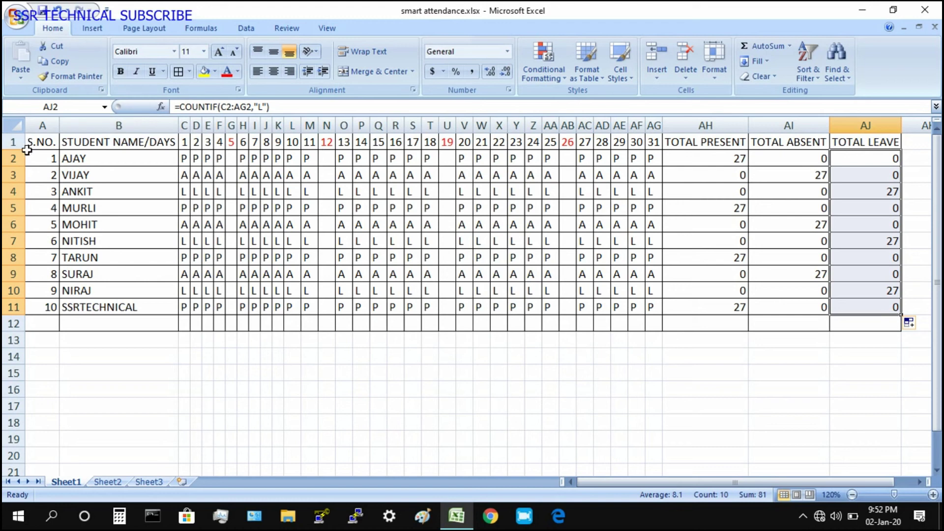
{"action": "mouse_move", "coordinate": [33, 146]}
{"action": "left_mouse_down"}
{"action": "mouse_move", "coordinate": [536, 261]}
{"action": "mouse_move", "coordinate": [768, 260]}
{"action": "mouse_move", "coordinate": [857, 318]}
{"action": "left_mouse_up"}
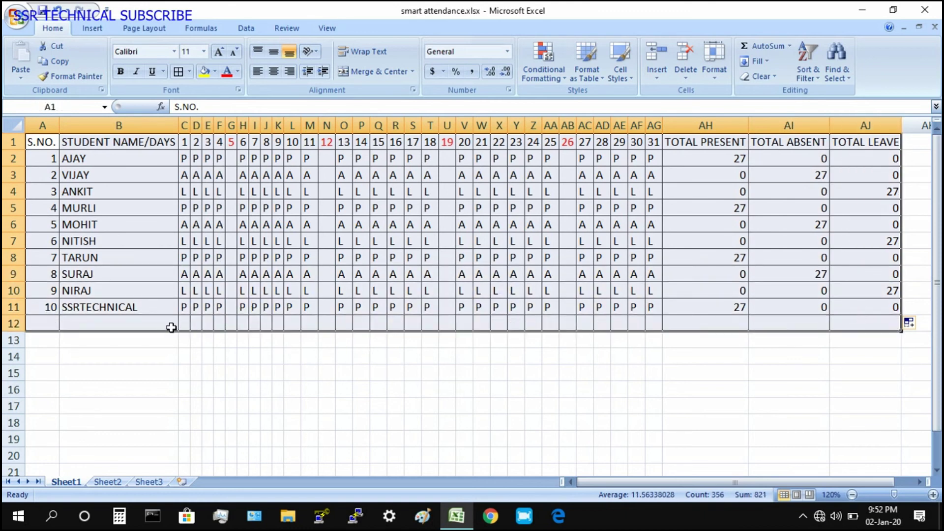
Drag the table down to start at row 3, then select A1:AJ2 above it
{"action": "left_click_drag", "start_coordinate": [171, 334], "coordinate": [169, 356]}
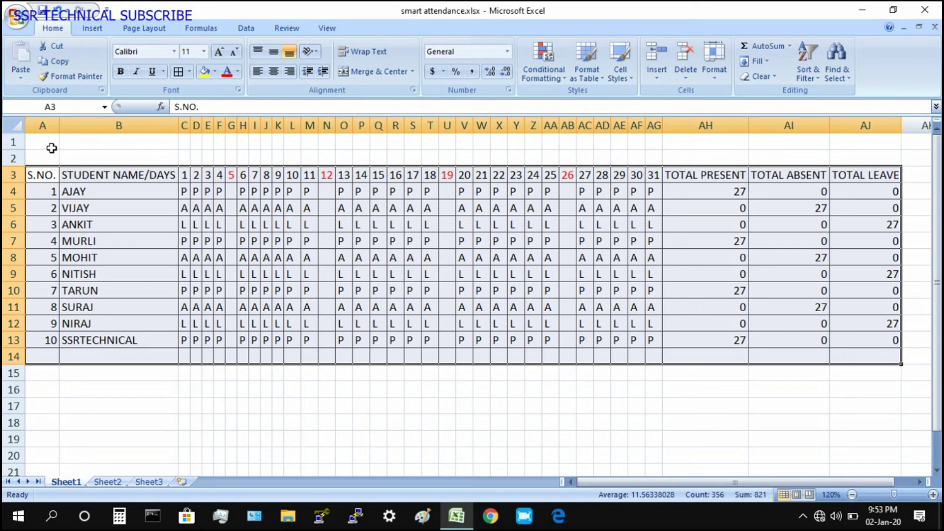
{"action": "left_click", "coordinate": [37, 141]}
{"action": "mouse_move", "coordinate": [44, 141]}
{"action": "left_mouse_down"}
{"action": "mouse_move", "coordinate": [863, 154]}
{"action": "mouse_move", "coordinate": [848, 156]}
{"action": "left_mouse_up"}
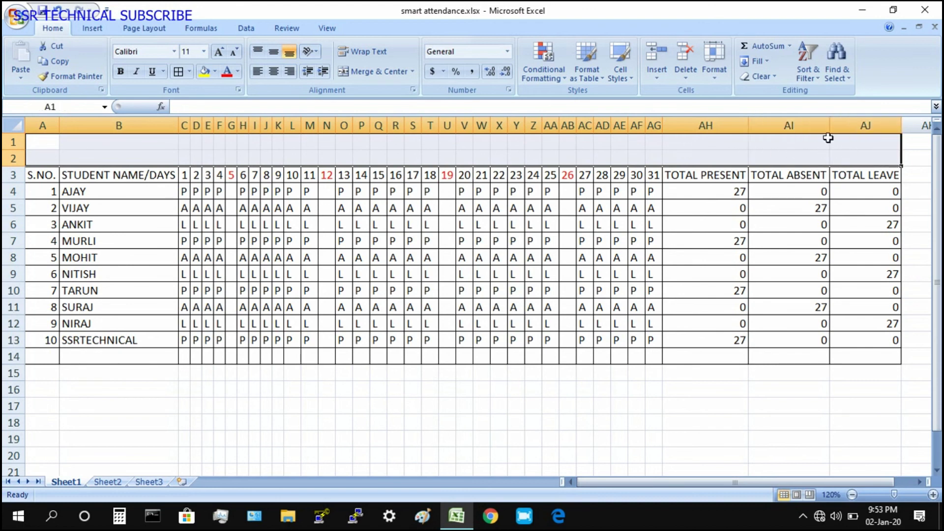
Merge and centre A1:AJ2 and enter the title SMART ATTENDANCE 2020
{"action": "left_click", "coordinate": [369, 73]}
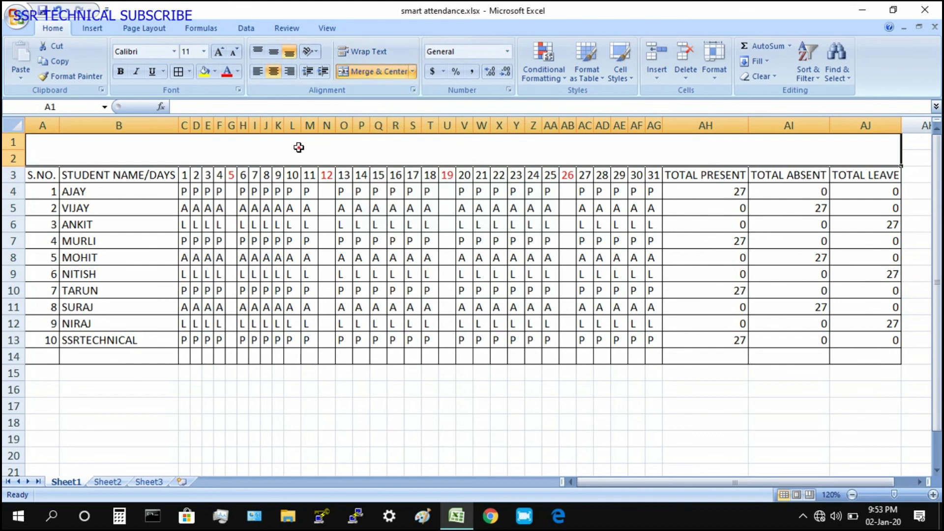
{"action": "double_click", "coordinate": [299, 148]}
{"action": "type", "text": "SMART "}
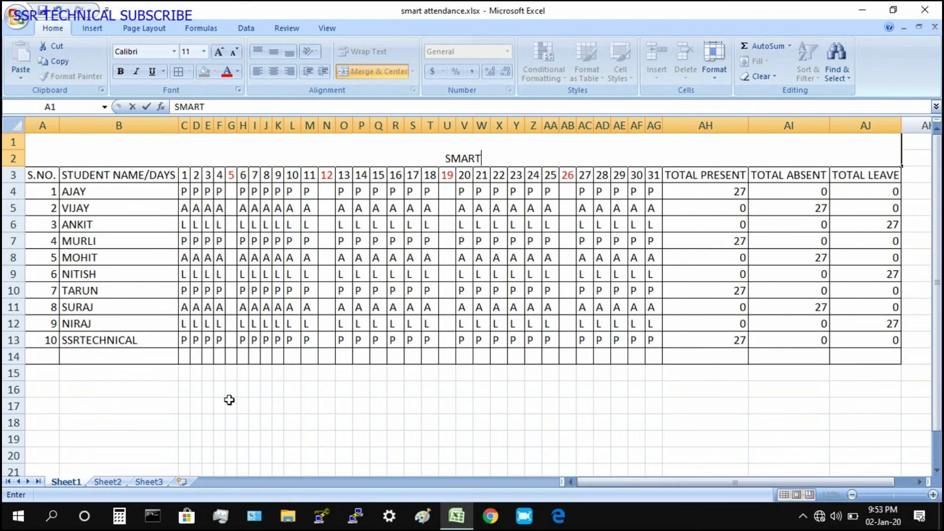
{"action": "type", "text": "ATTENDAN"}
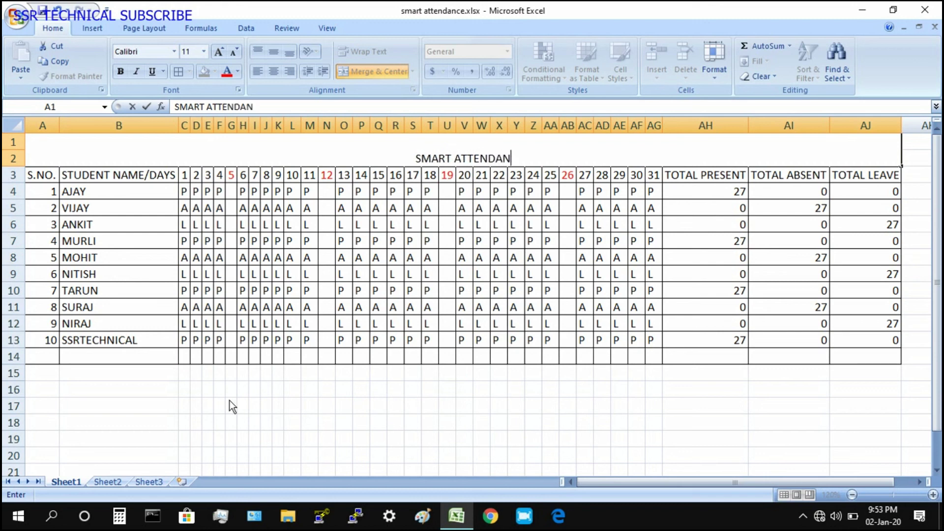
{"action": "type", "text": "CE "}
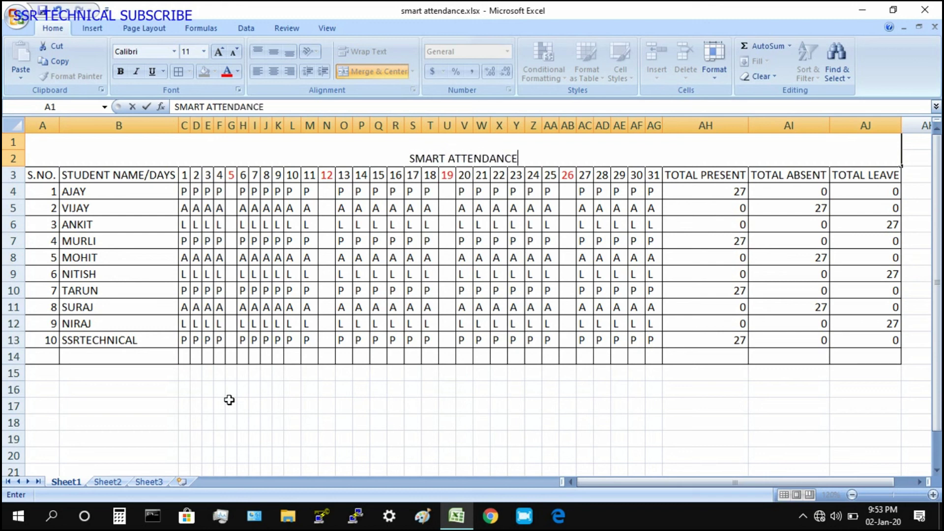
{"action": "type", "text": "2020"}
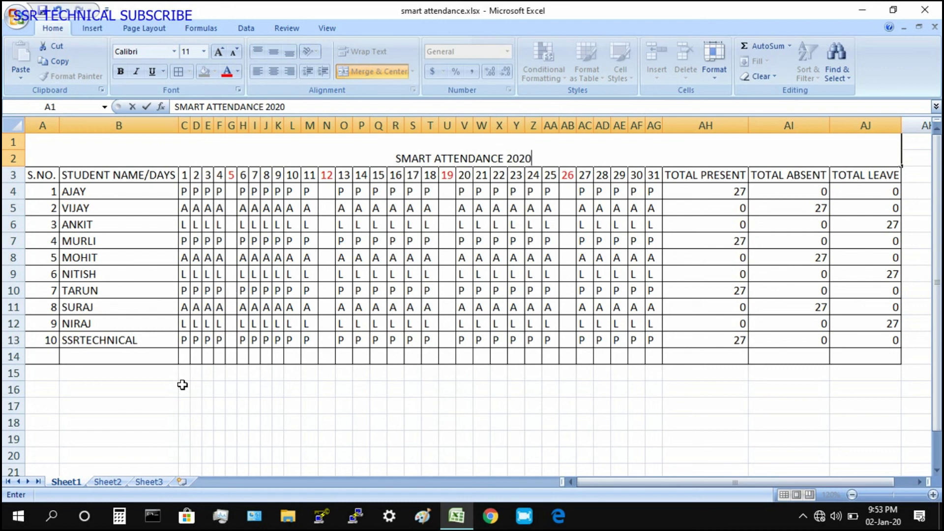
{"action": "left_click", "coordinate": [168, 405]}
Make the merged title cell bold and enlarge its font to 26 point
{"action": "left_click", "coordinate": [287, 153]}
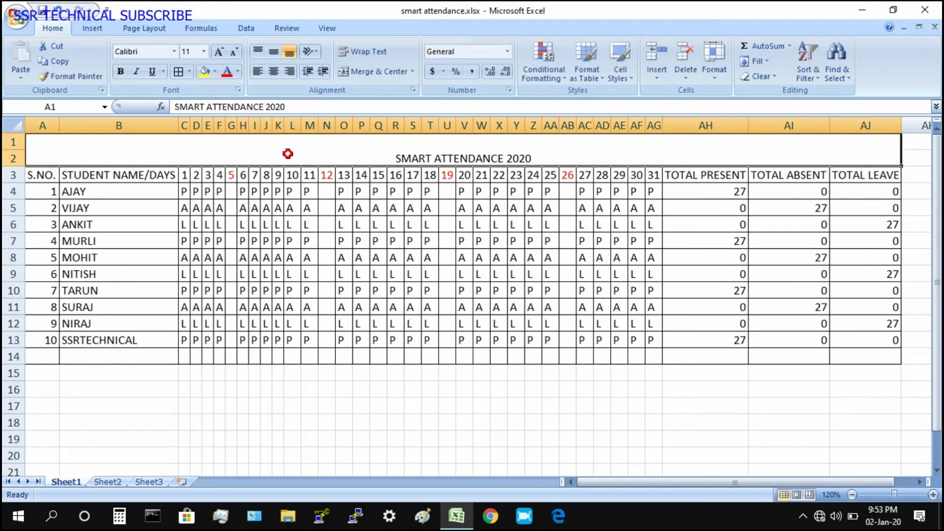
{"action": "left_click", "coordinate": [118, 71]}
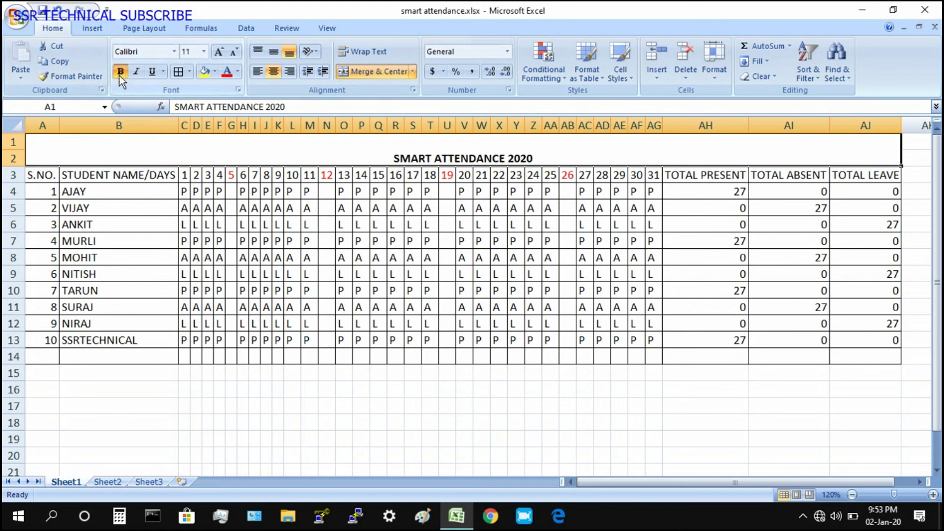
{"action": "left_click", "coordinate": [218, 52]}
{"action": "left_click", "coordinate": [219, 52]}
{"action": "left_click", "coordinate": [219, 52]}
{"action": "left_click", "coordinate": [219, 52]}
{"action": "left_click", "coordinate": [218, 52]}
{"action": "left_click", "coordinate": [218, 52]}
{"action": "left_click", "coordinate": [219, 52]}
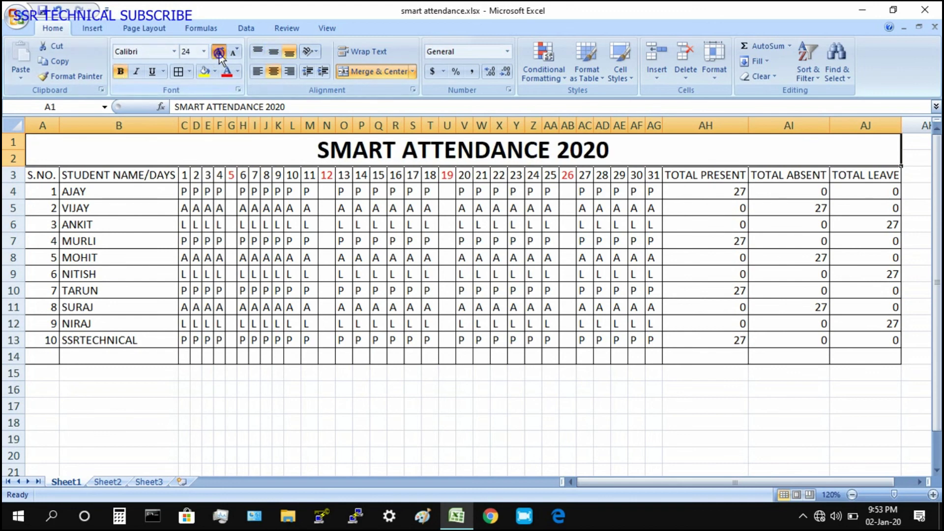
{"action": "left_click", "coordinate": [219, 52]}
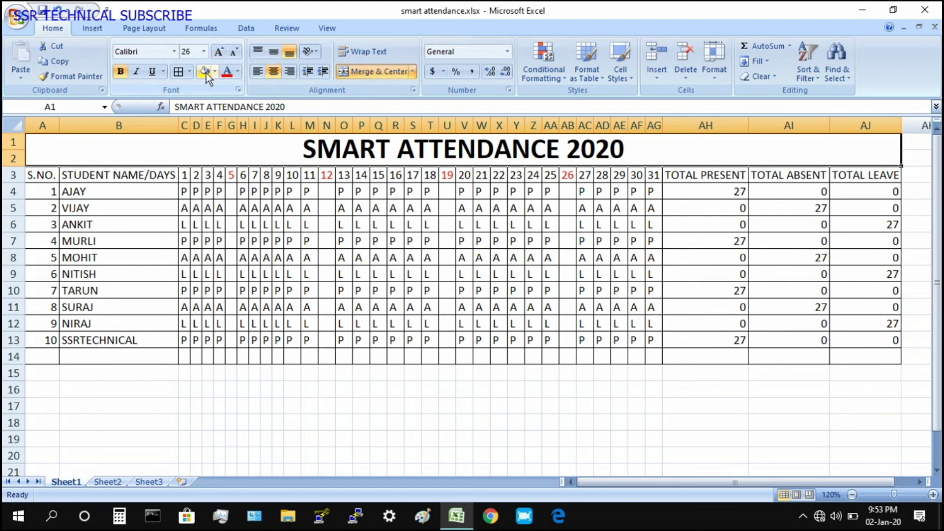
Give the title a yellow fill, dark blue text and the Algerian font
{"action": "left_click", "coordinate": [204, 72]}
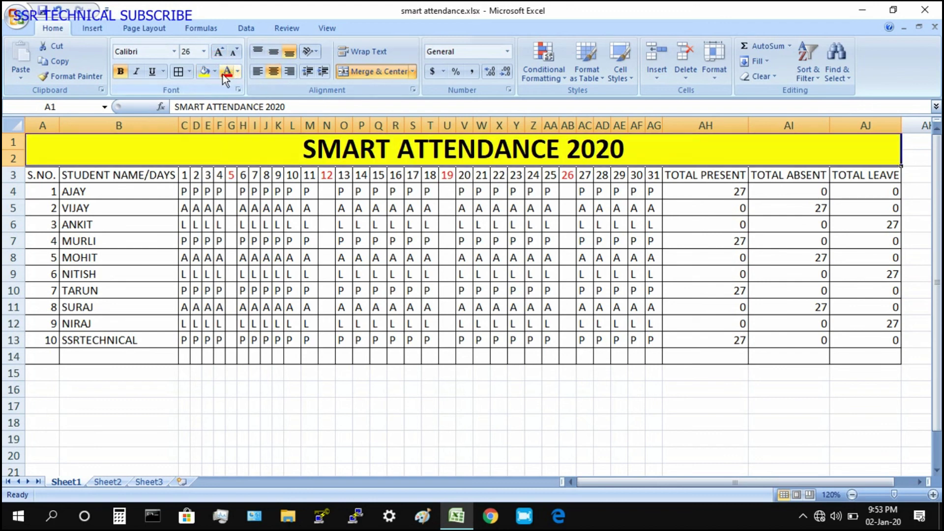
{"action": "left_click", "coordinate": [237, 71]}
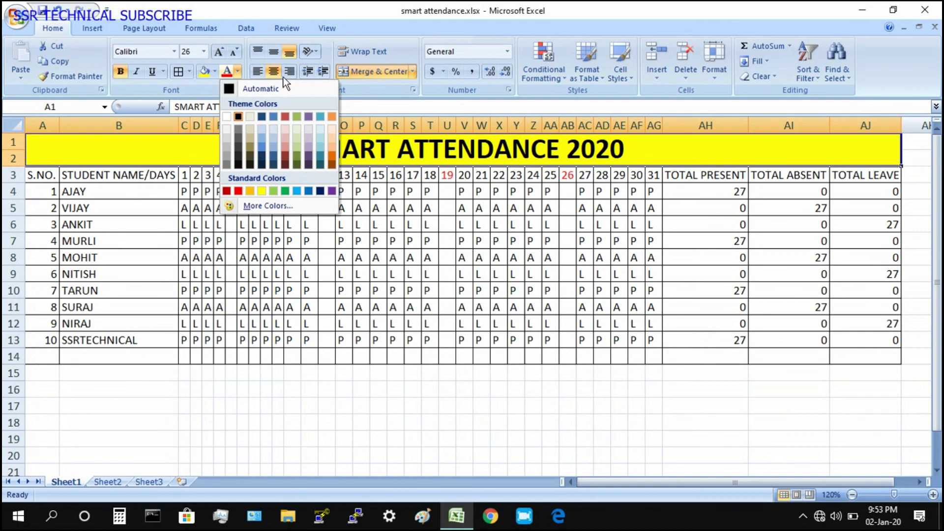
{"action": "left_click", "coordinate": [262, 117]}
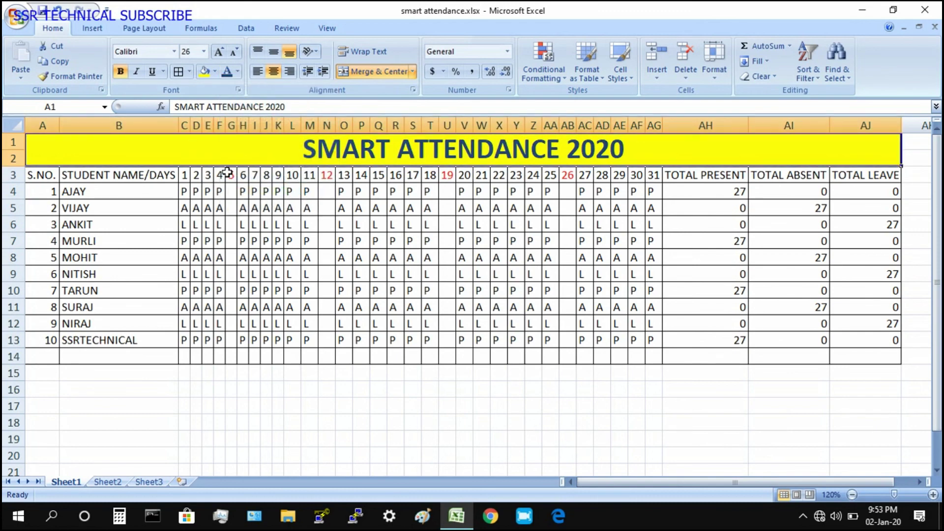
{"action": "left_click", "coordinate": [173, 52]}
{"action": "left_click", "coordinate": [162, 178]}
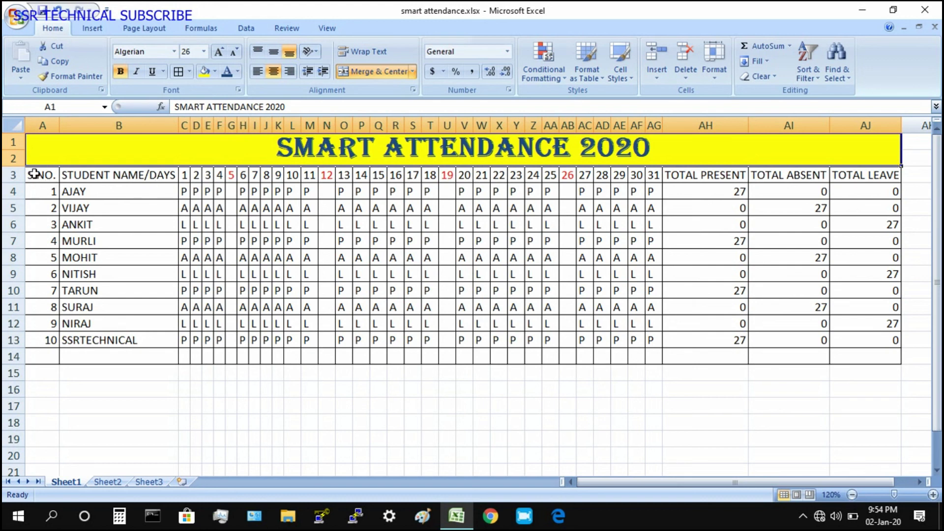
{"action": "left_click_drag", "start_coordinate": [34, 176], "coordinate": [826, 269]}
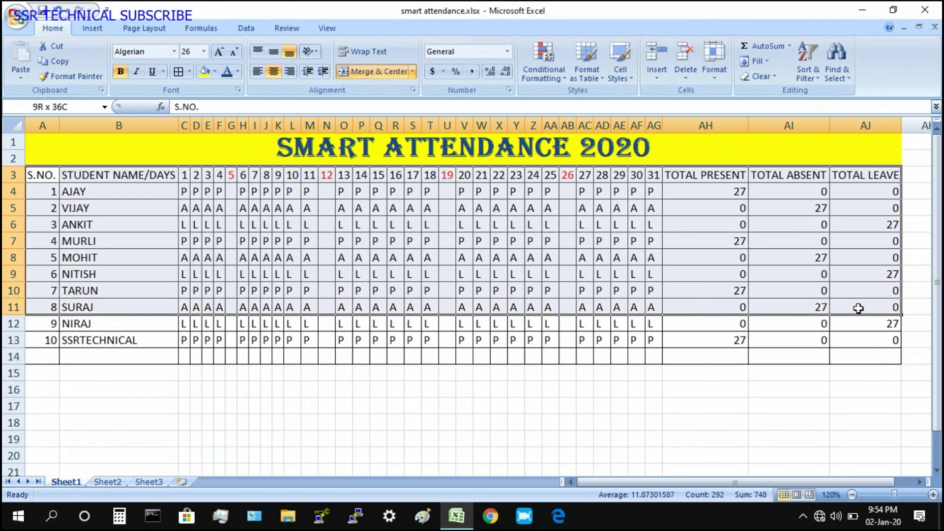
{"action": "left_click_drag", "start_coordinate": [826, 269], "coordinate": [850, 356]}
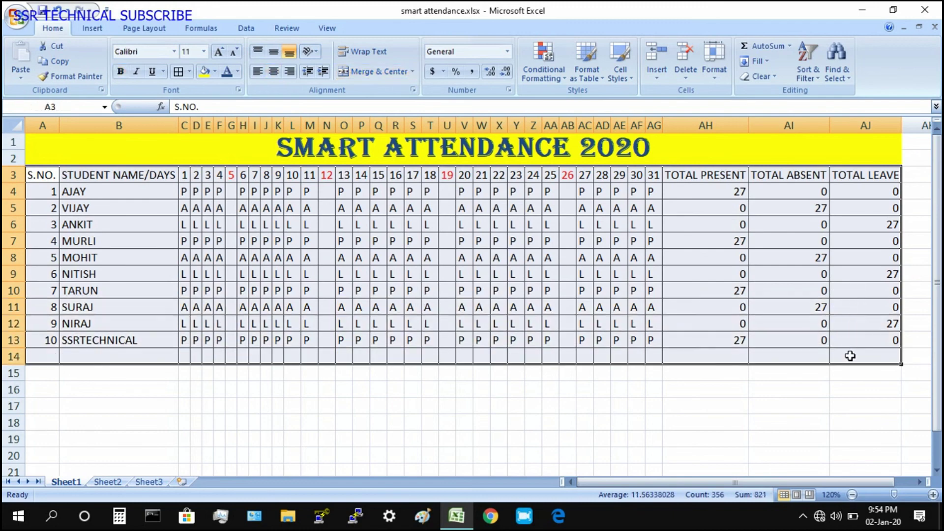
{"action": "left_click", "coordinate": [586, 75]}
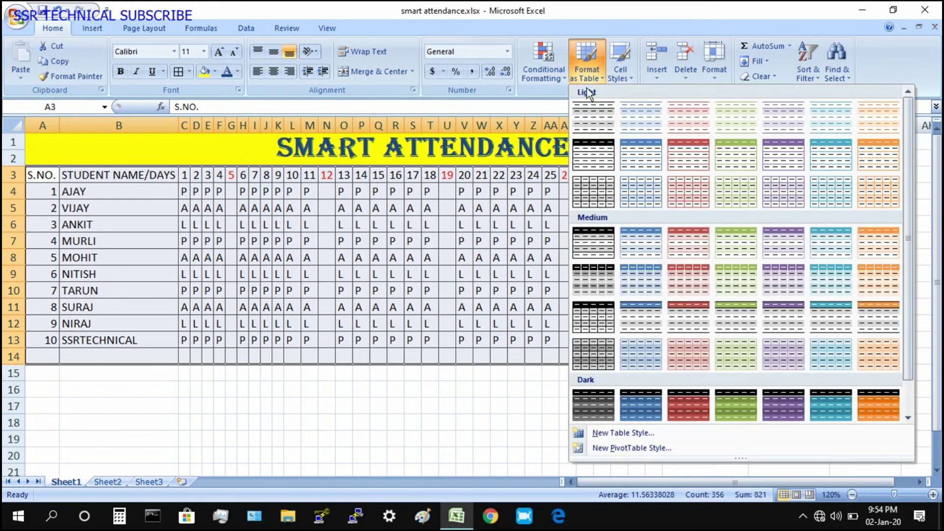
{"action": "left_click", "coordinate": [642, 155]}
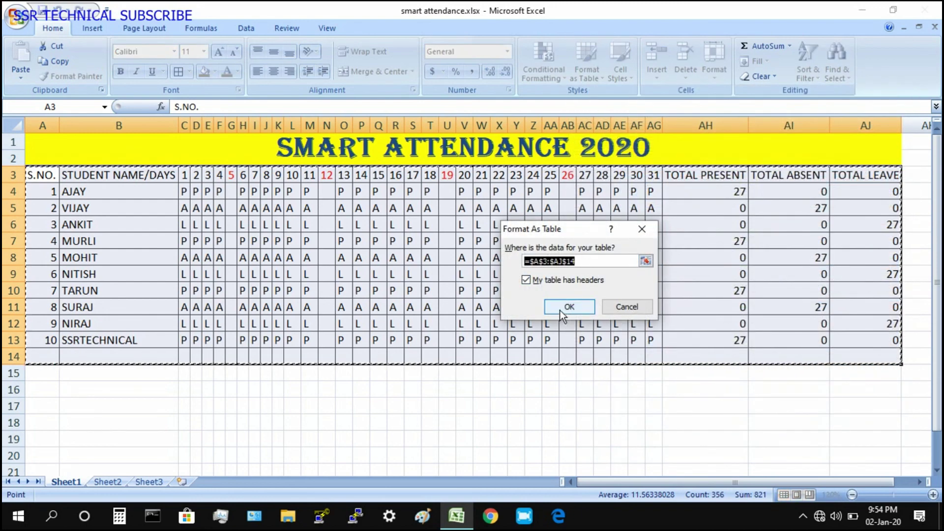
{"action": "left_click", "coordinate": [561, 305]}
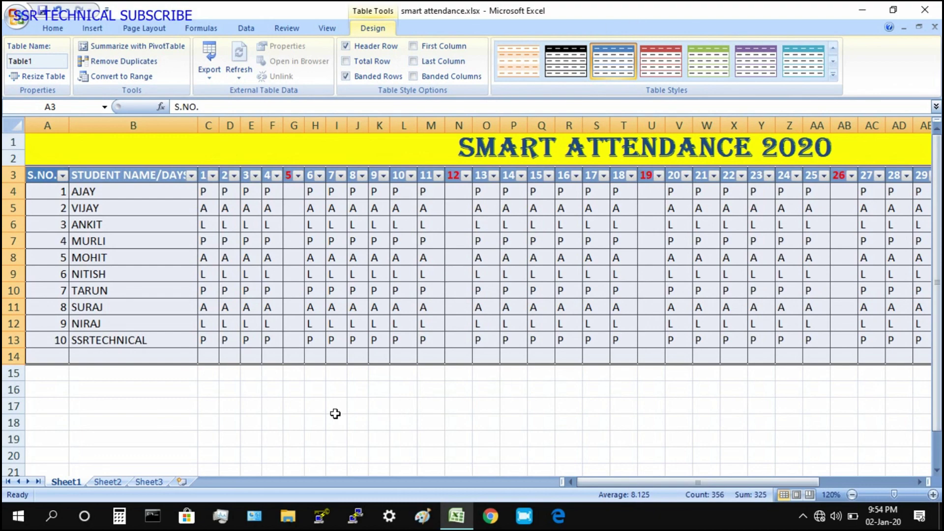
{"action": "left_click", "coordinate": [853, 495]}
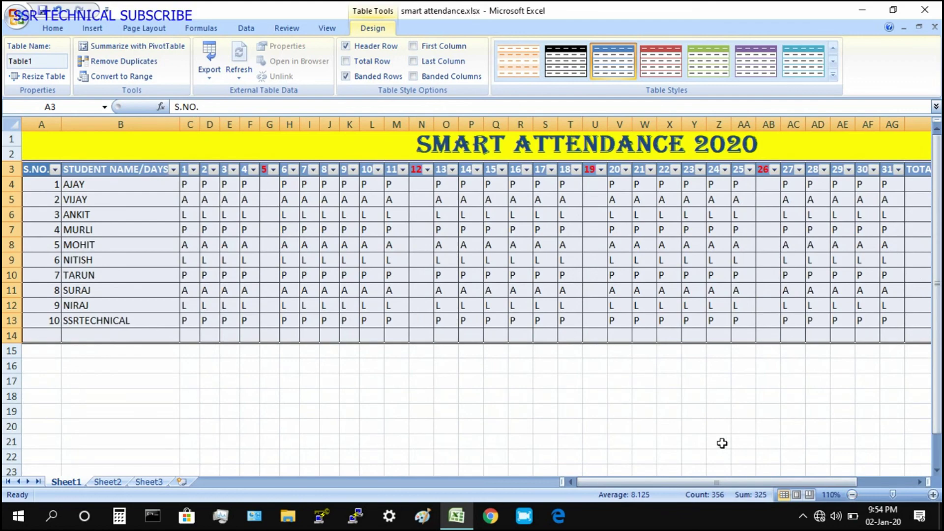
{"action": "scroll", "coordinate": [722, 443], "scroll_direction": "up", "scroll_amount": 1, "text": "ctrl"}
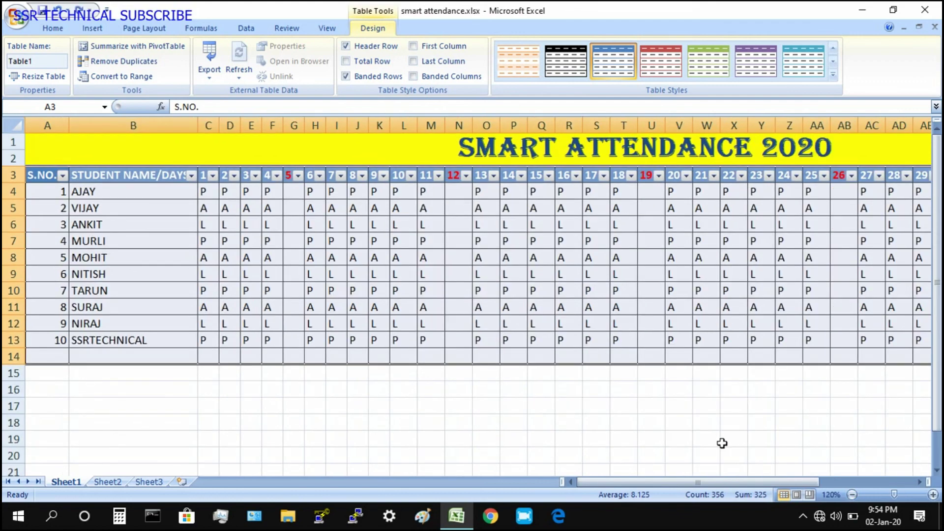
{"action": "key", "text": "ctrl+z"}
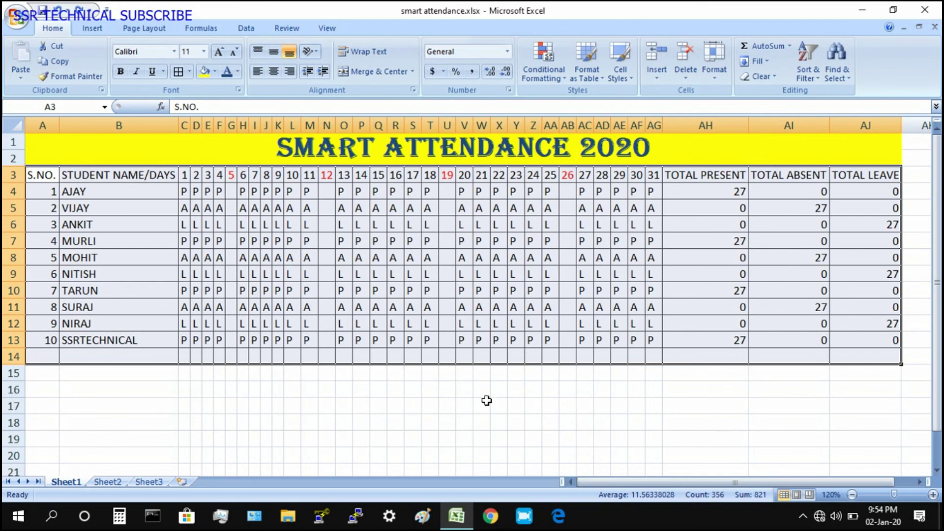
{"action": "left_click", "coordinate": [486, 401]}
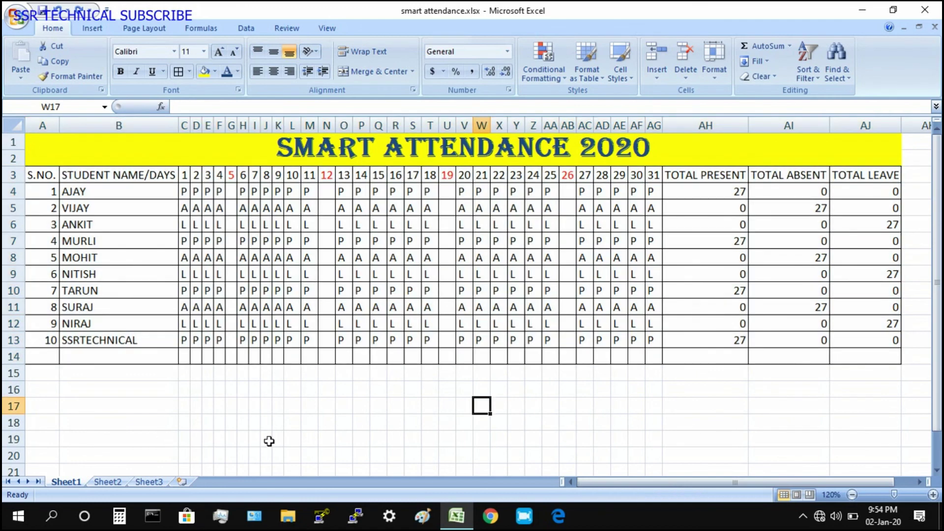